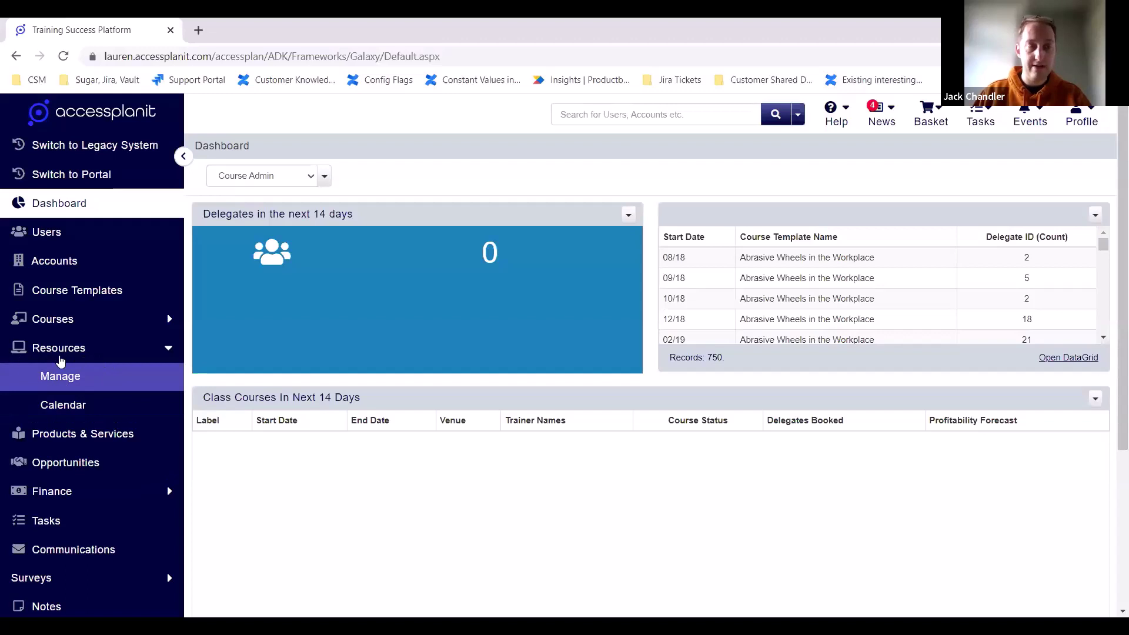
# Open Resources > Manage to list all 33 trainer and venue resources
pyautogui.click(65, 353)
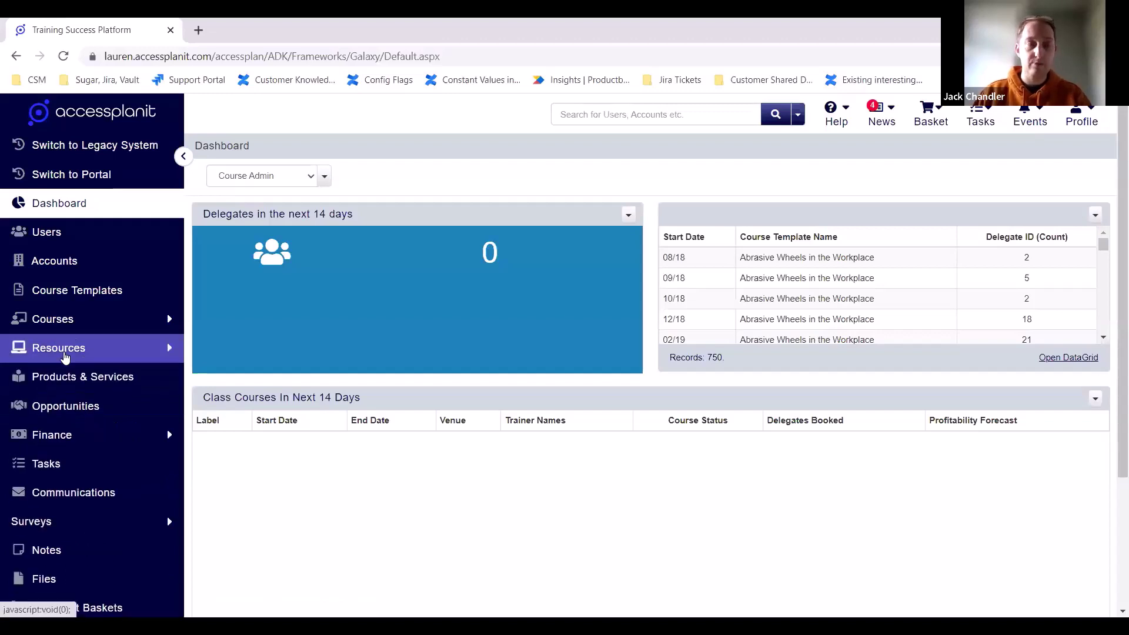
pyautogui.click(64, 353)
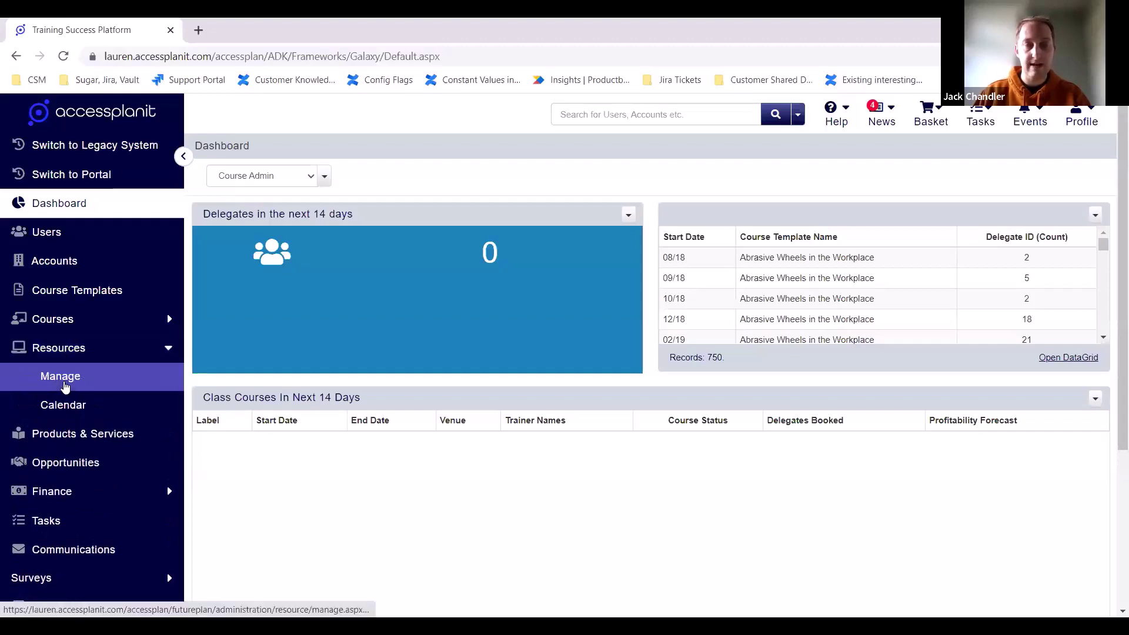
pyautogui.click(64, 382)
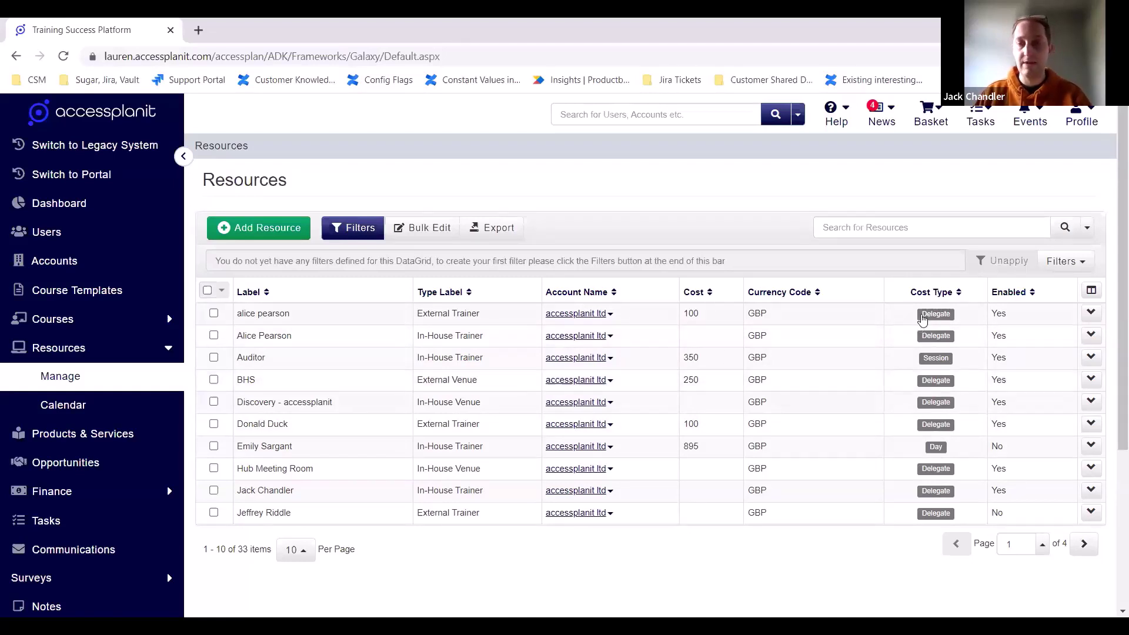
# Drop the Cost Type column from the resources grid via the column chooser and apply
pyautogui.click(1092, 294)
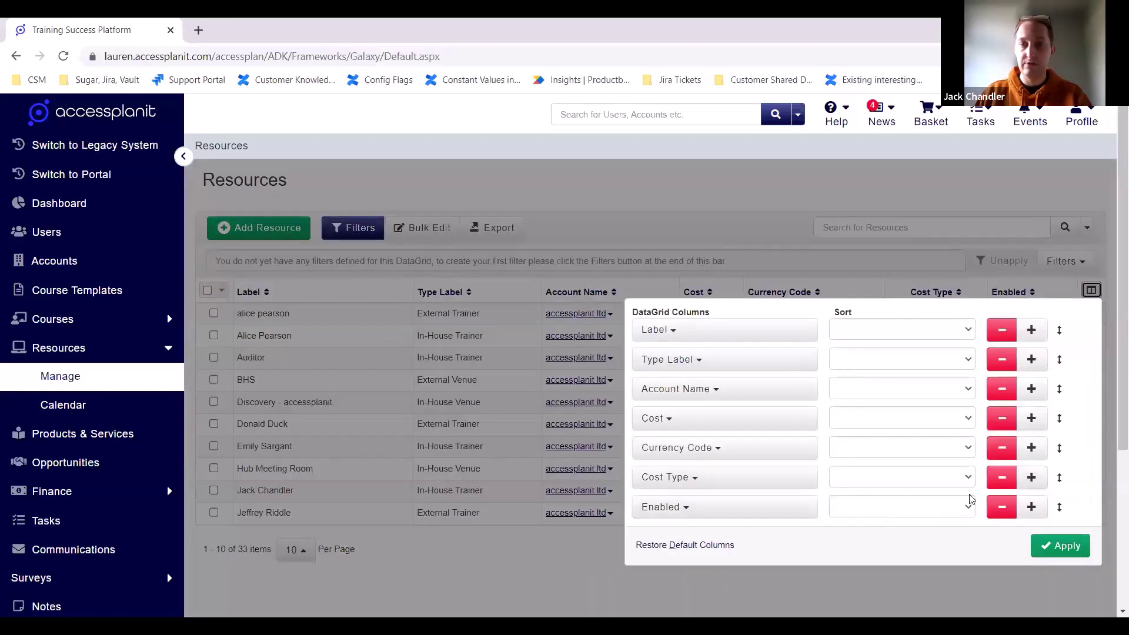
pyautogui.scroll(-1, 965, 488)
pyautogui.scroll(1, 959, 479)
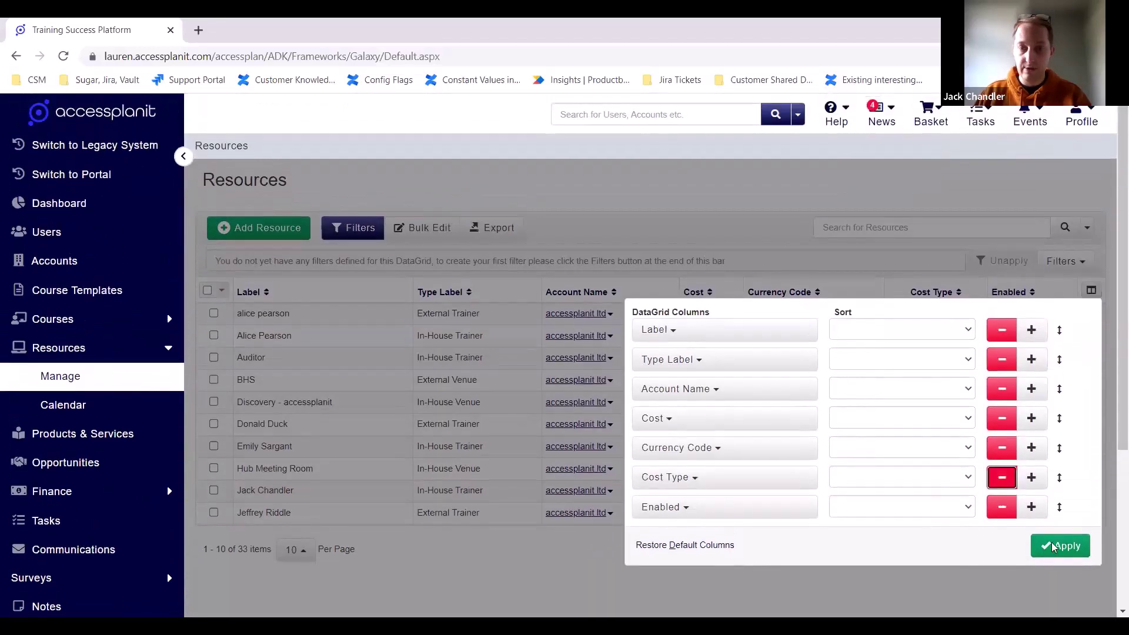
pyautogui.click(1054, 547)
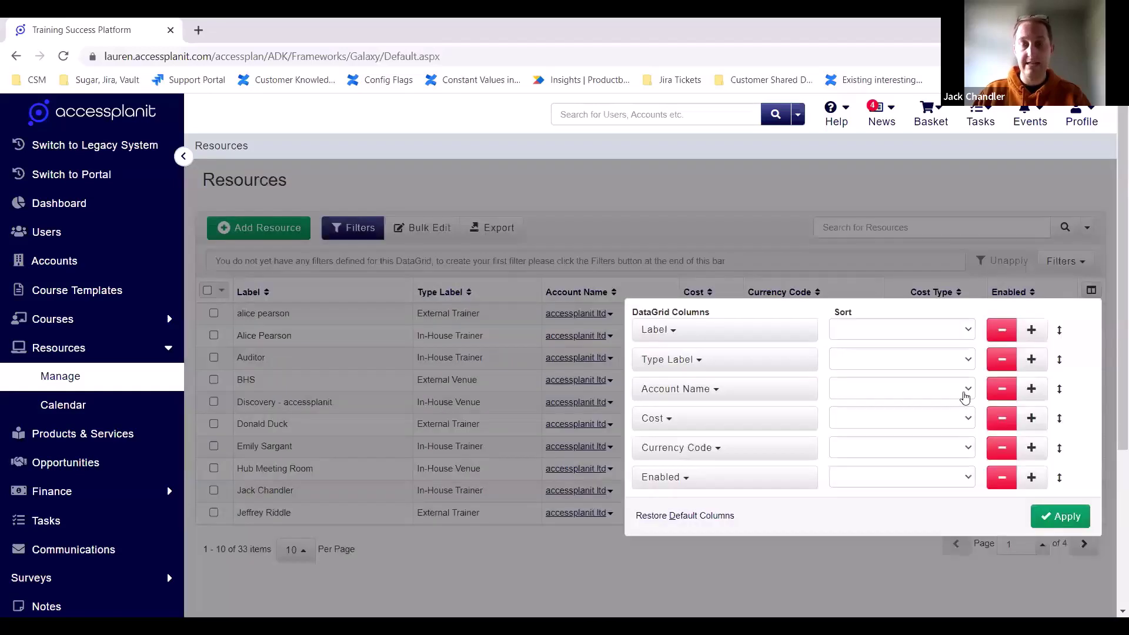
pyautogui.click(494, 370)
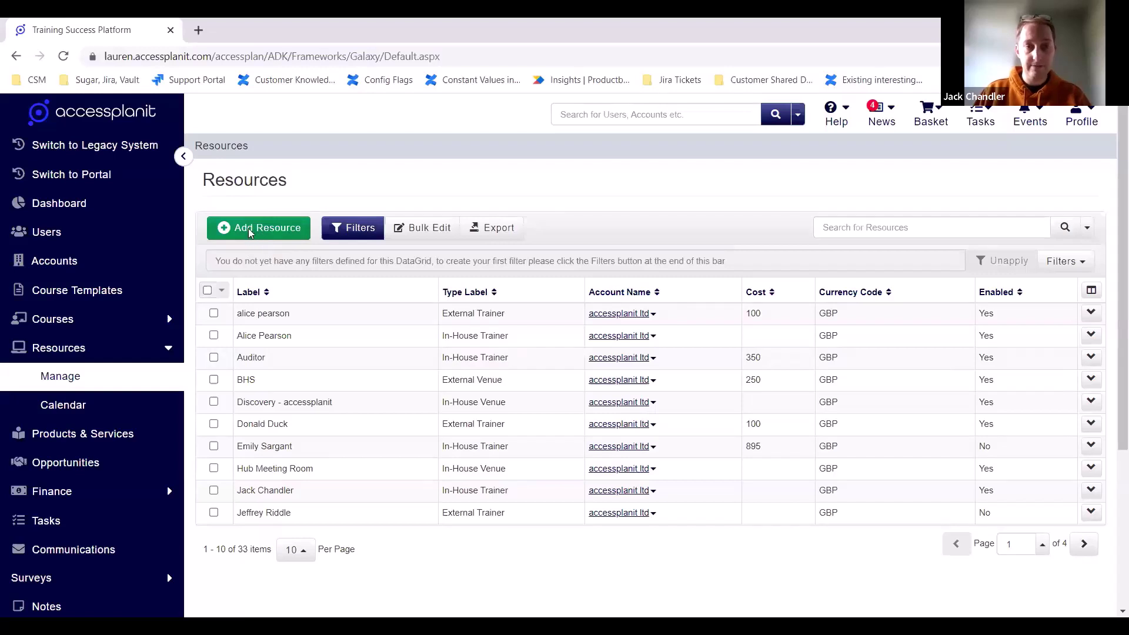
# Add a new resource under account accessplanit ltd, labelled with the trainer's full name
pyautogui.click(263, 231)
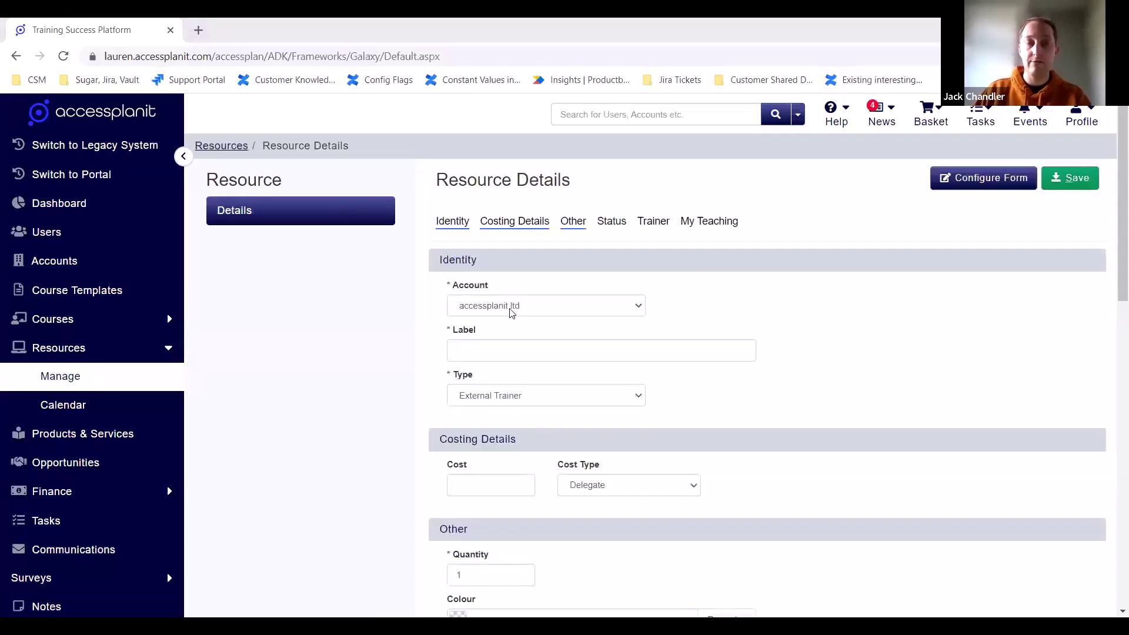
pyautogui.click(513, 309)
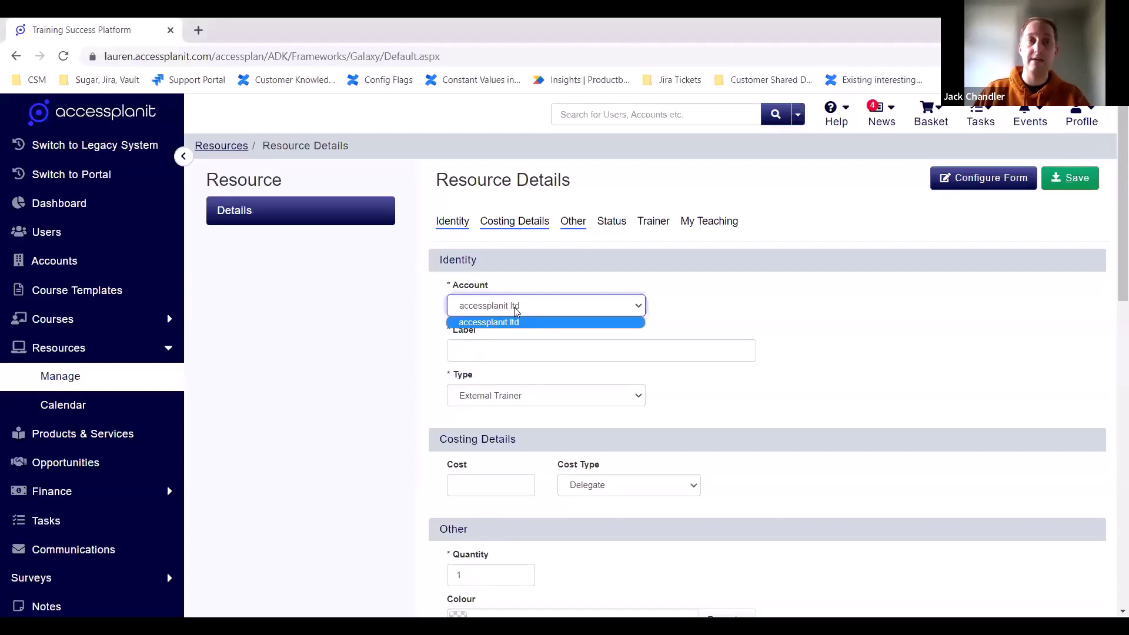
pyautogui.click(514, 307)
pyautogui.click(522, 349)
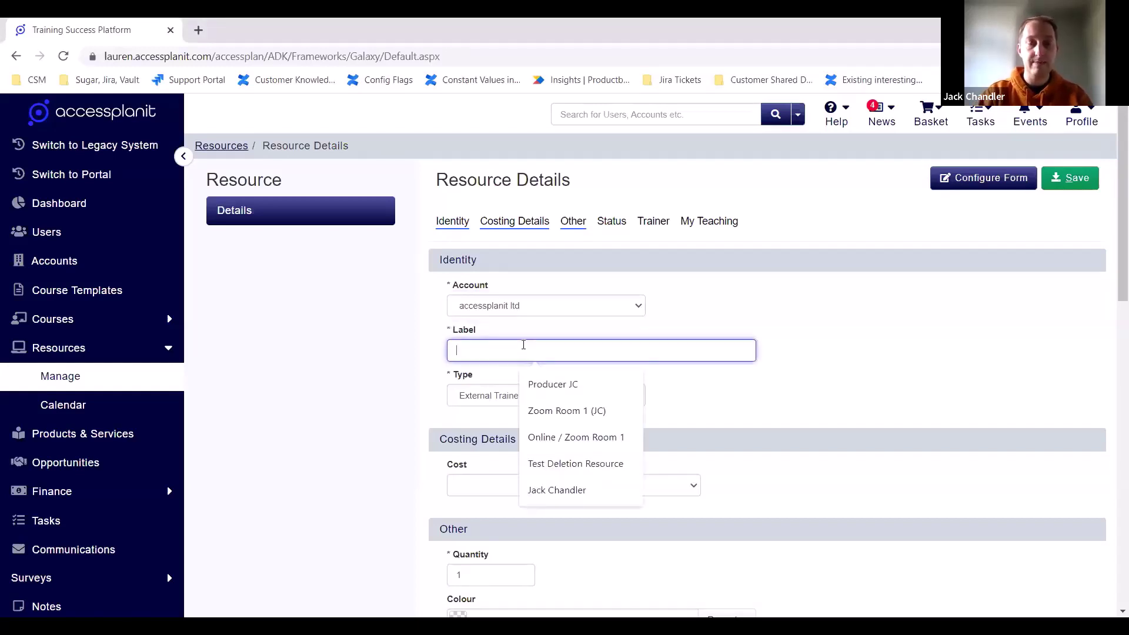
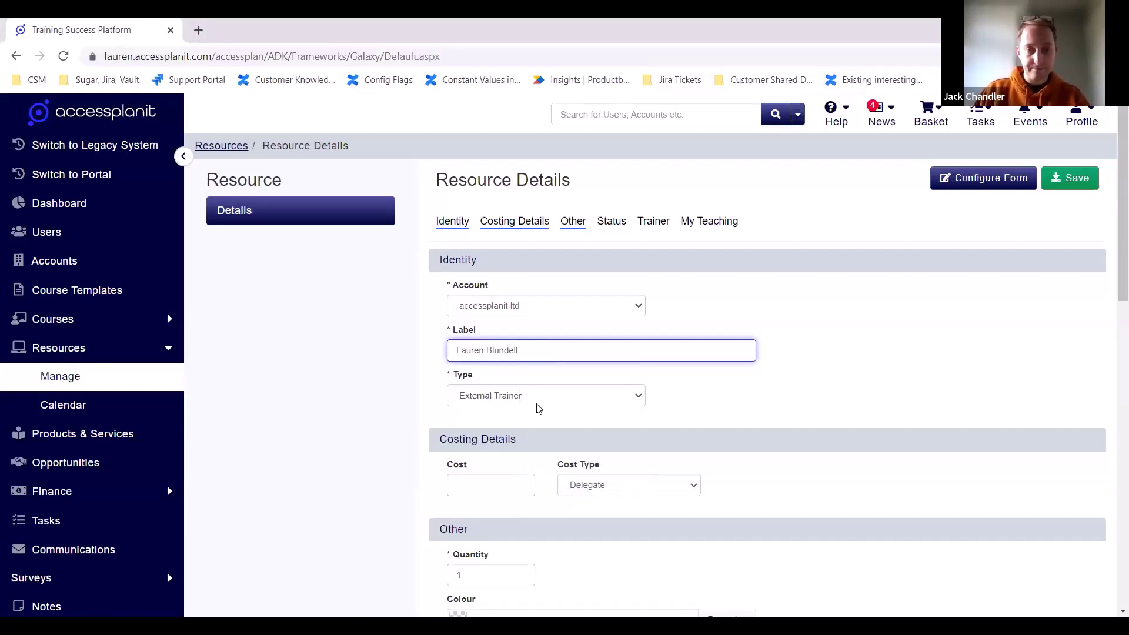
# Change the resource type from External Trainer to In-House Trainer
pyautogui.click(513, 400)
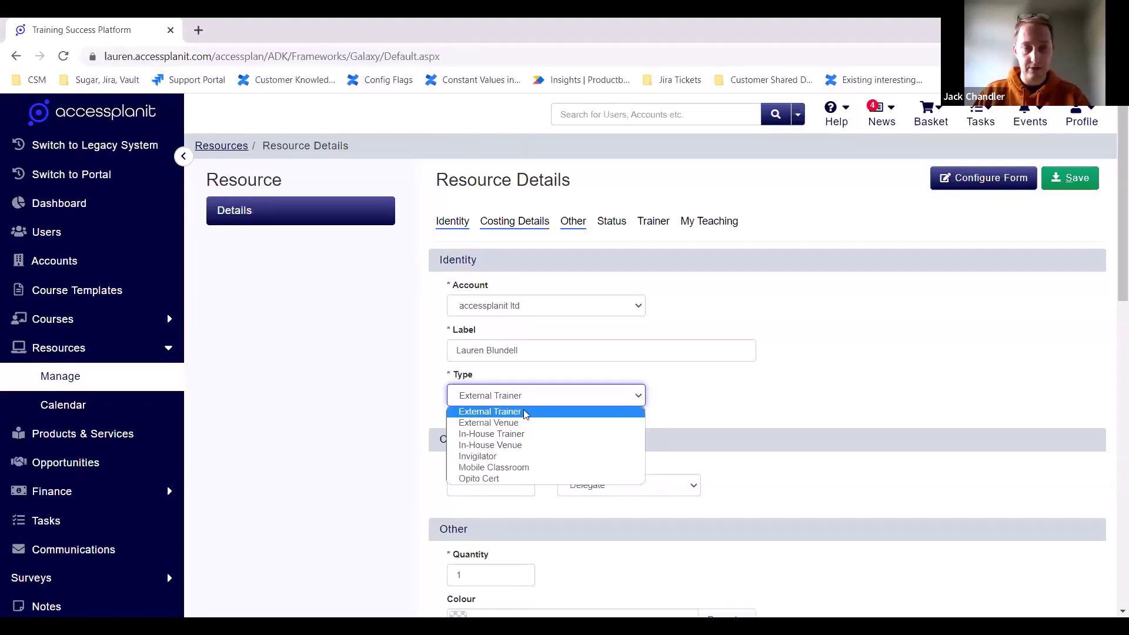
pyautogui.click(511, 436)
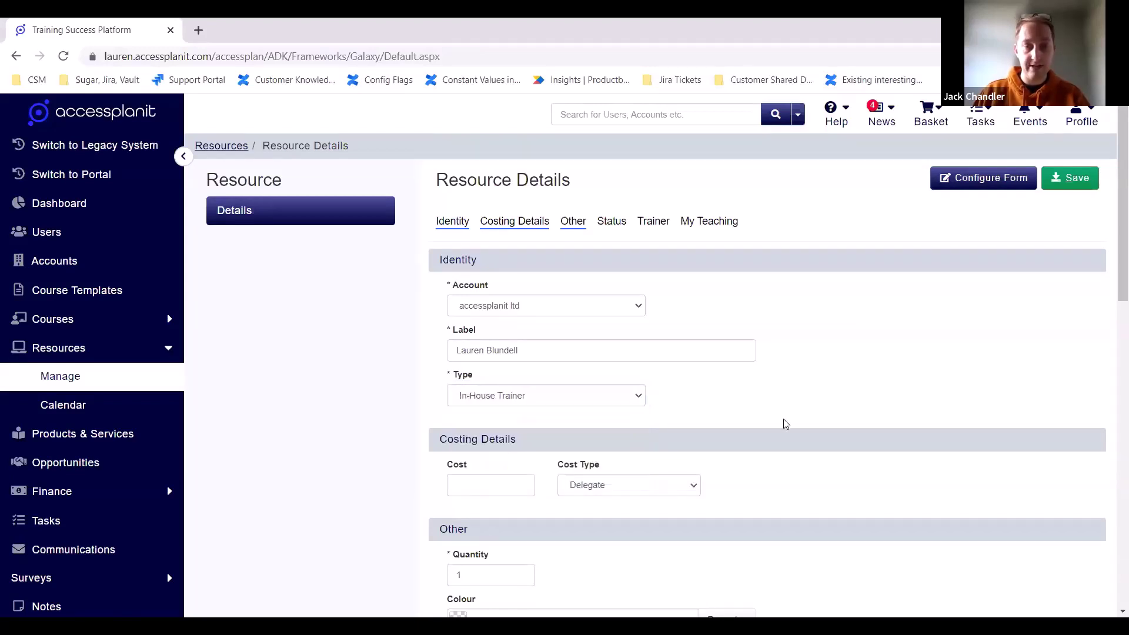
pyautogui.scroll(-1, 765, 422)
# Set the resource's Cost Type to Hour and its Cost to 50
pyautogui.click(504, 406)
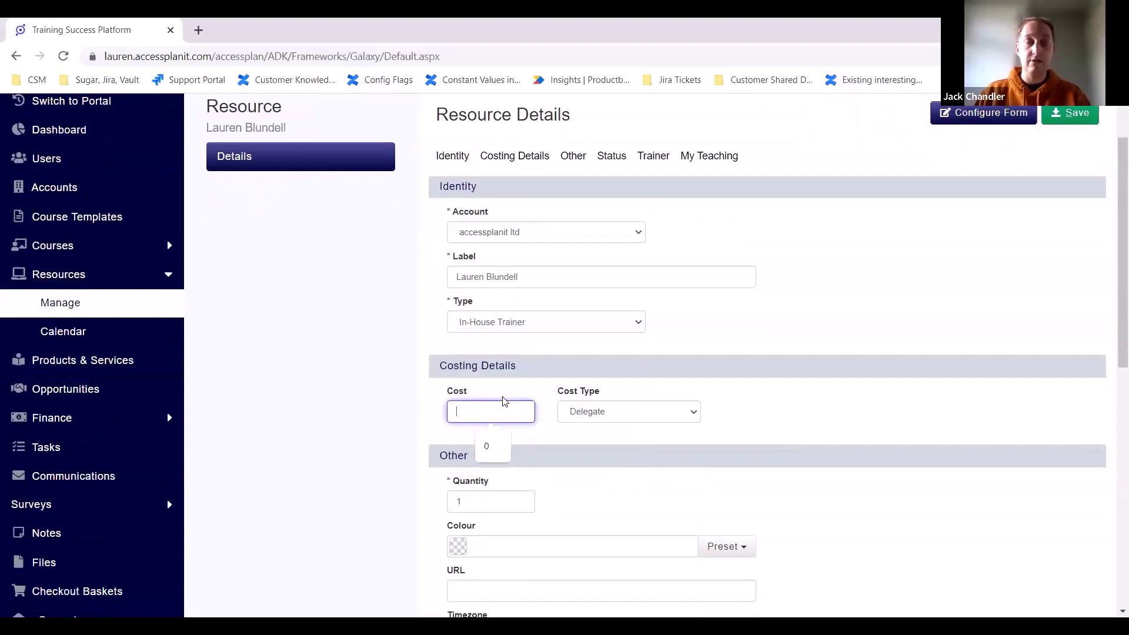
pyautogui.click(581, 418)
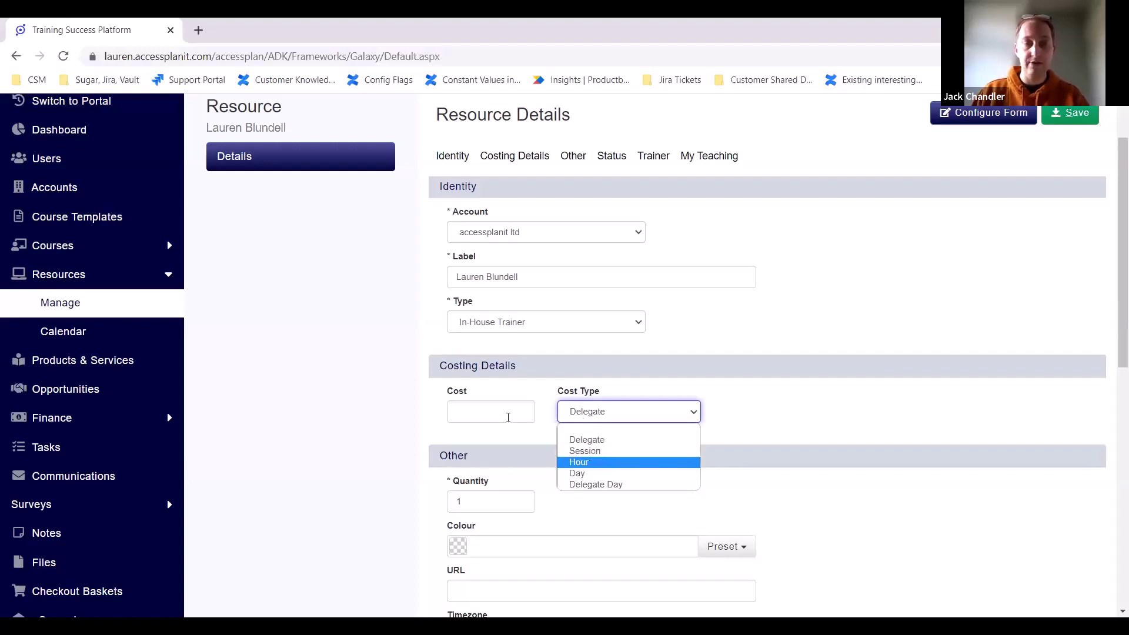
pyautogui.click(610, 465)
pyautogui.click(500, 415)
pyautogui.write('50')
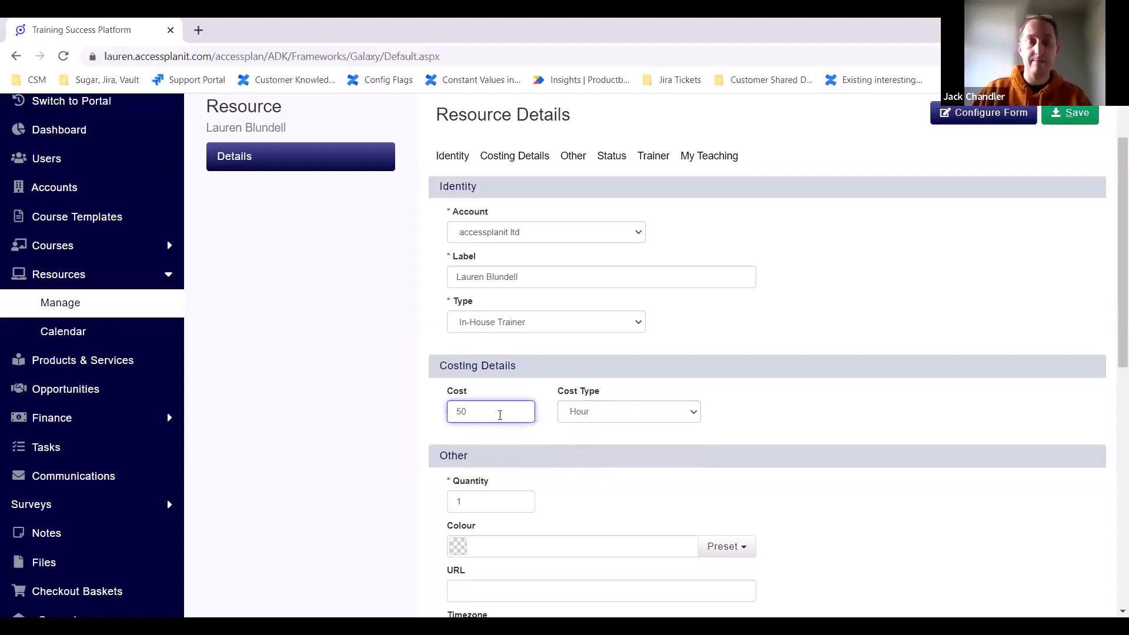
pyautogui.click(747, 405)
pyautogui.scroll(-1, 750, 406)
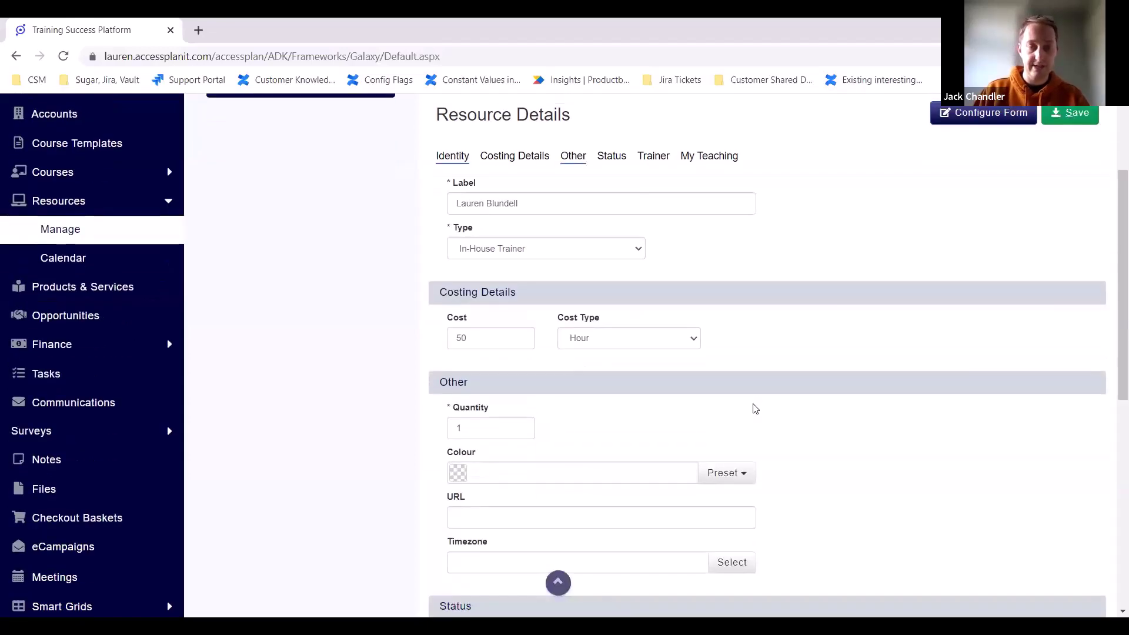
pyautogui.scroll(-1, 485, 435)
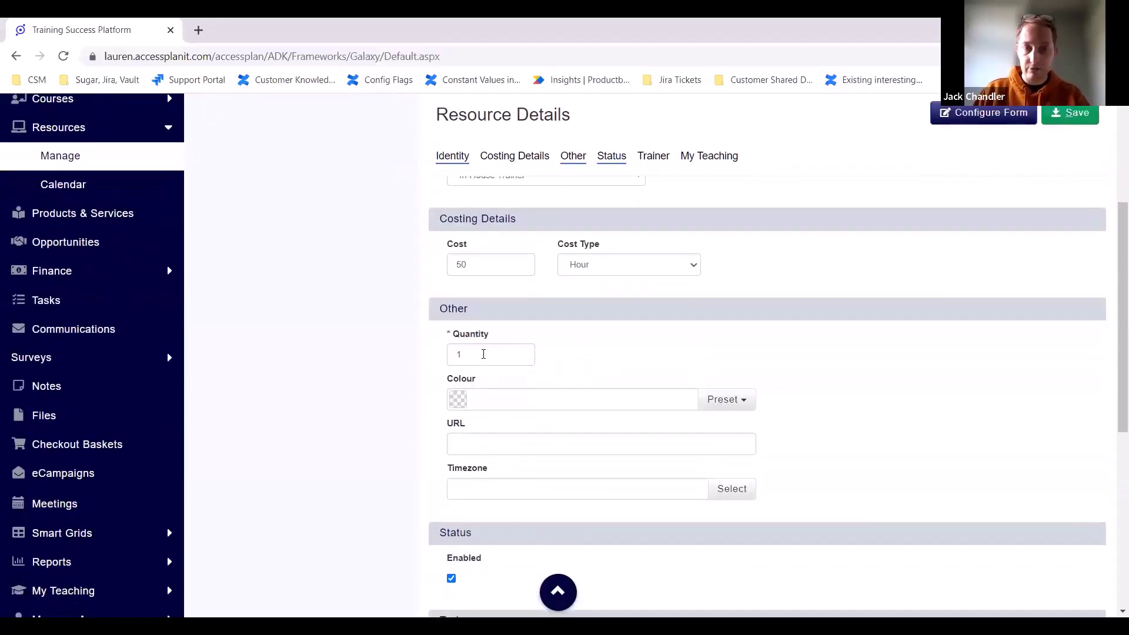
pyautogui.scroll(-1, 550, 395)
pyautogui.scroll(1, 554, 380)
# Choose colour #6f7fc4 in the Other section's colour picker
pyautogui.click(526, 398)
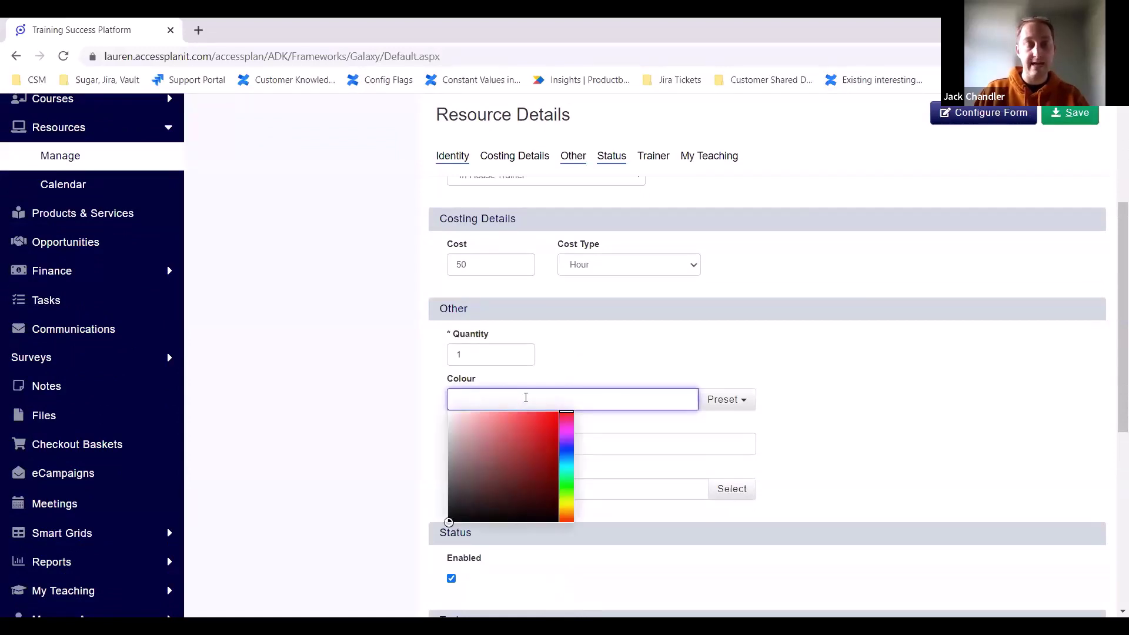
pyautogui.moveTo(526, 445); pyautogui.dragTo(497, 421)
pyautogui.moveTo(567, 428); pyautogui.dragTo(567, 451)
pyautogui.click(495, 430)
pyautogui.click(497, 436)
pyautogui.click(750, 342)
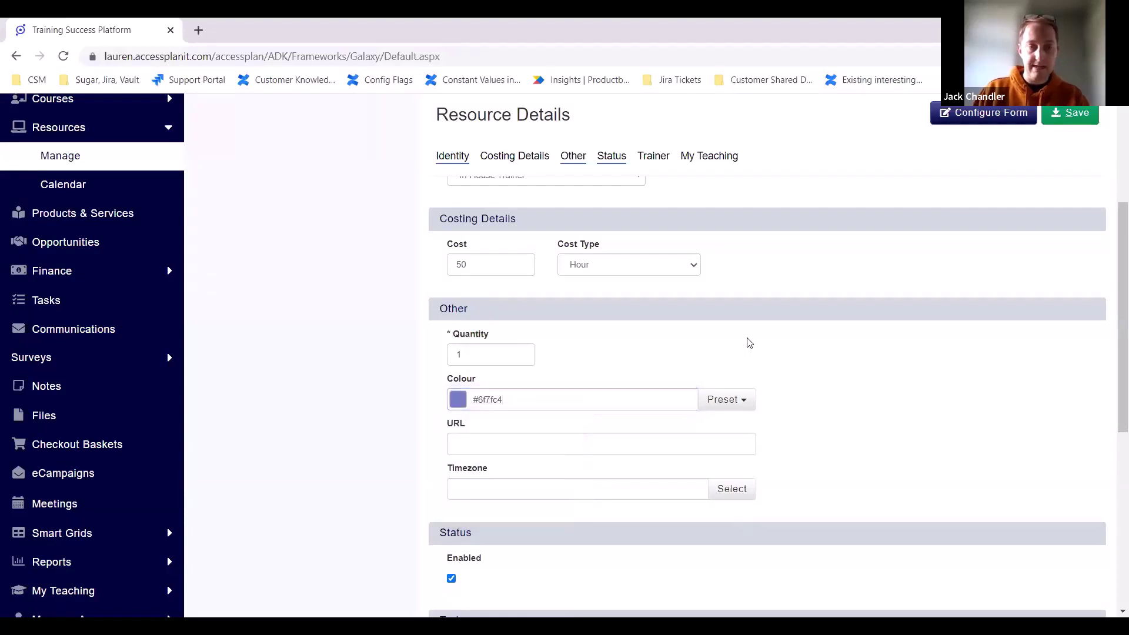
pyautogui.scroll(-1, 750, 343)
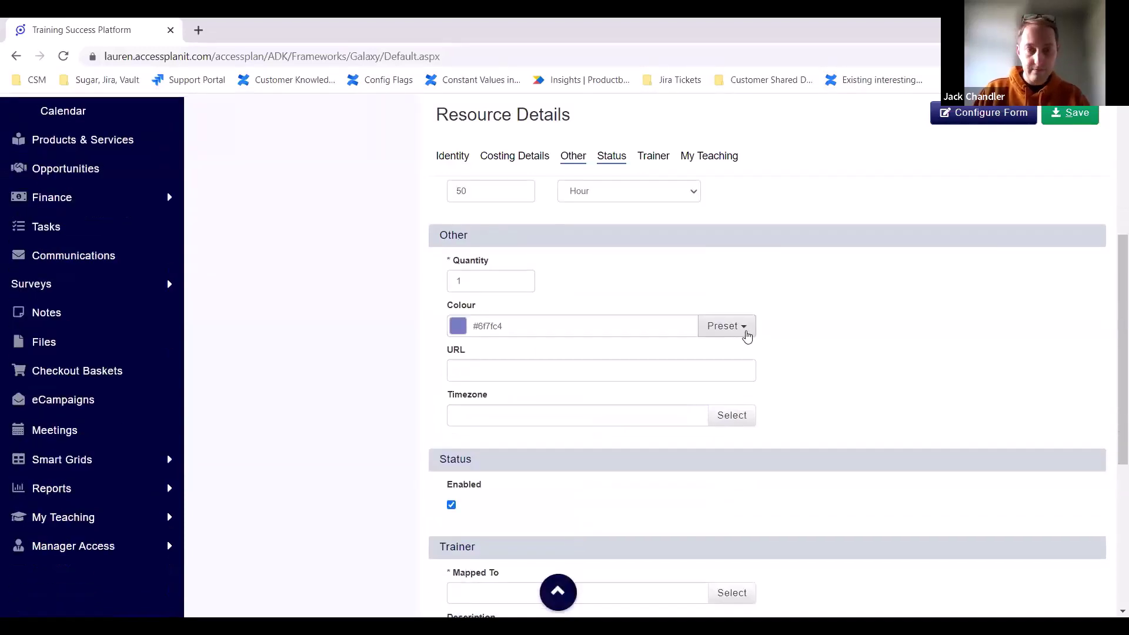
pyautogui.scroll(-1, 743, 343)
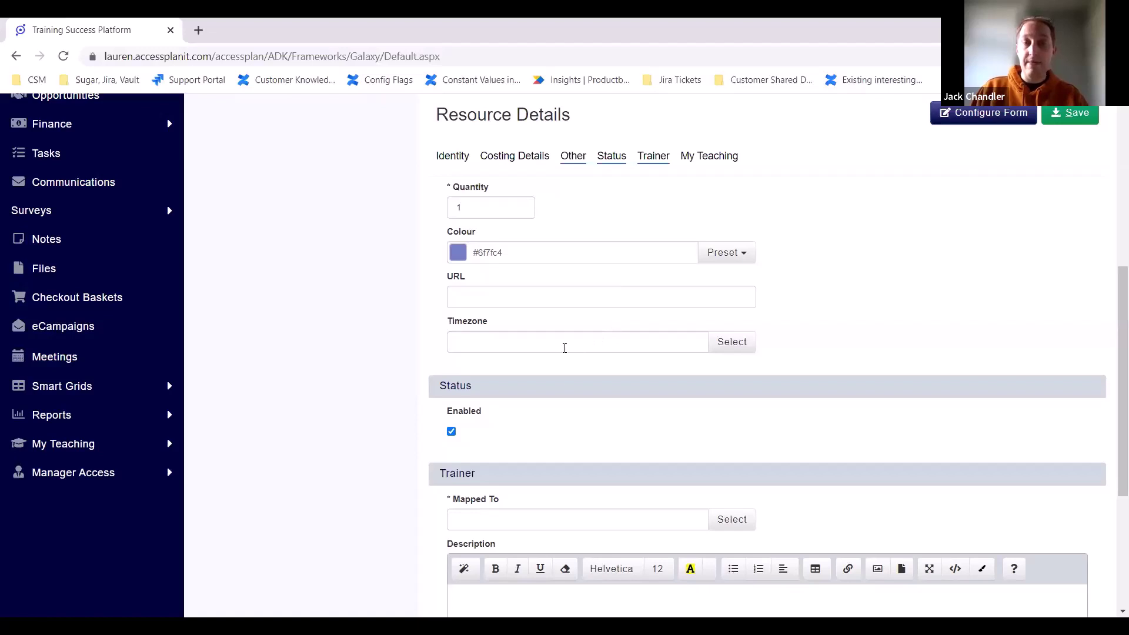
pyautogui.scroll(-1, 566, 348)
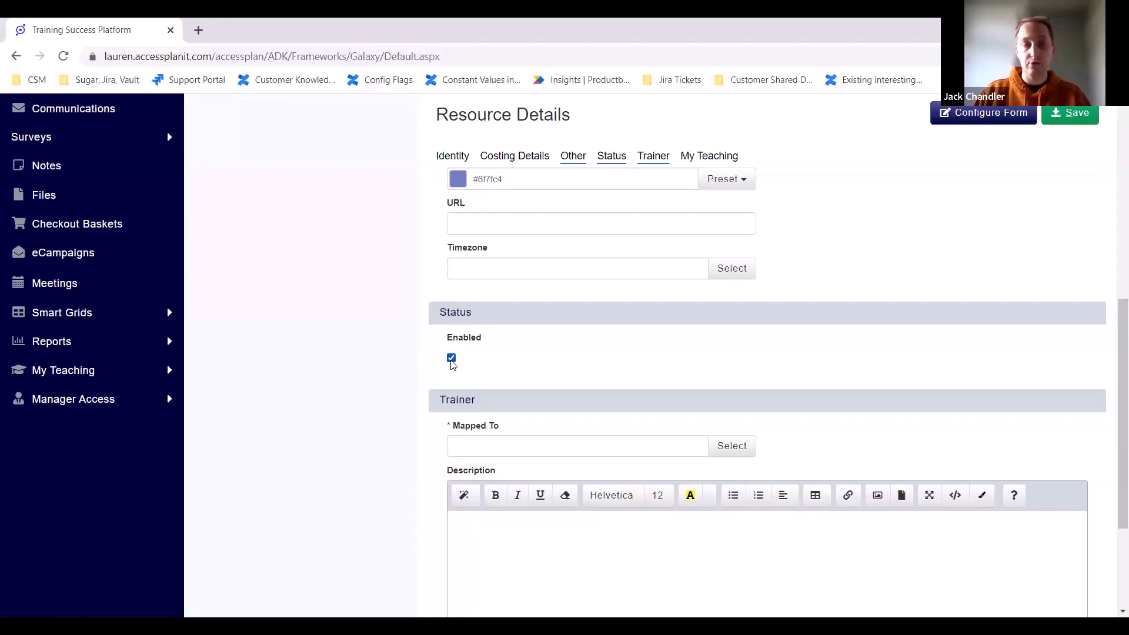
pyautogui.scroll(-1, 453, 365)
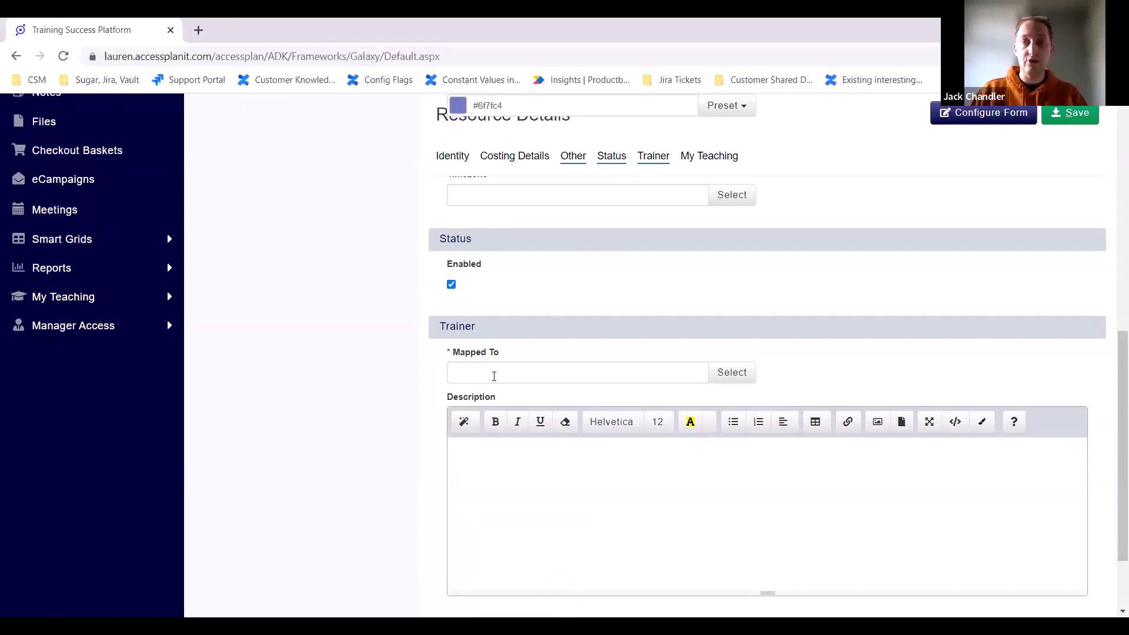
# Set Mapped To to the trainer's user account, found by searching their first name
pyautogui.click(494, 377)
pyautogui.write('lauren')
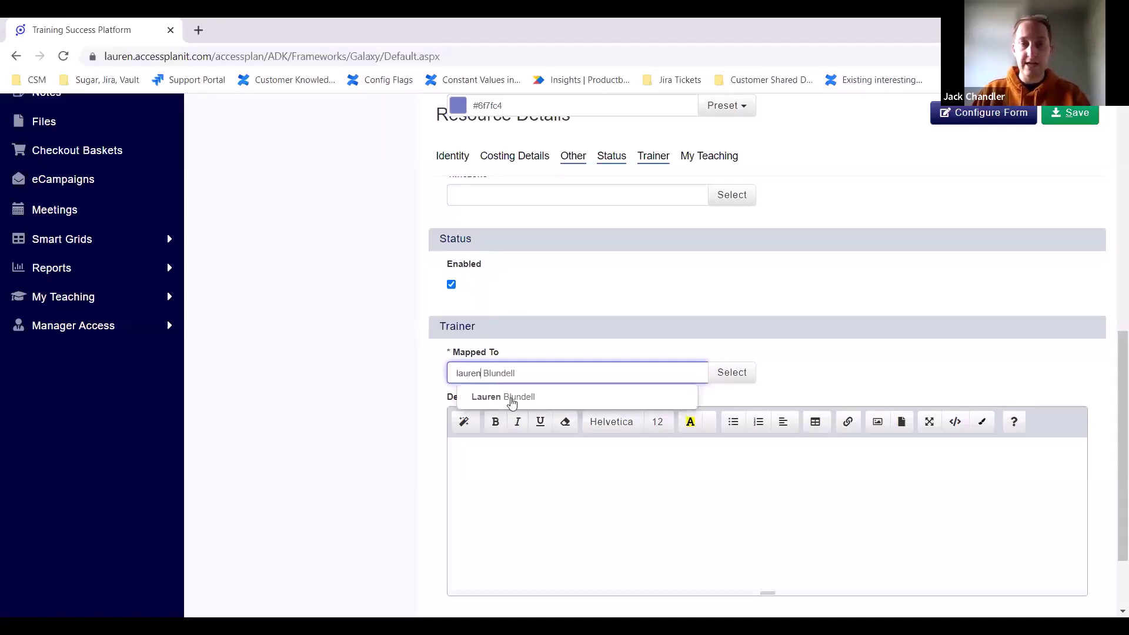
pyautogui.click(504, 402)
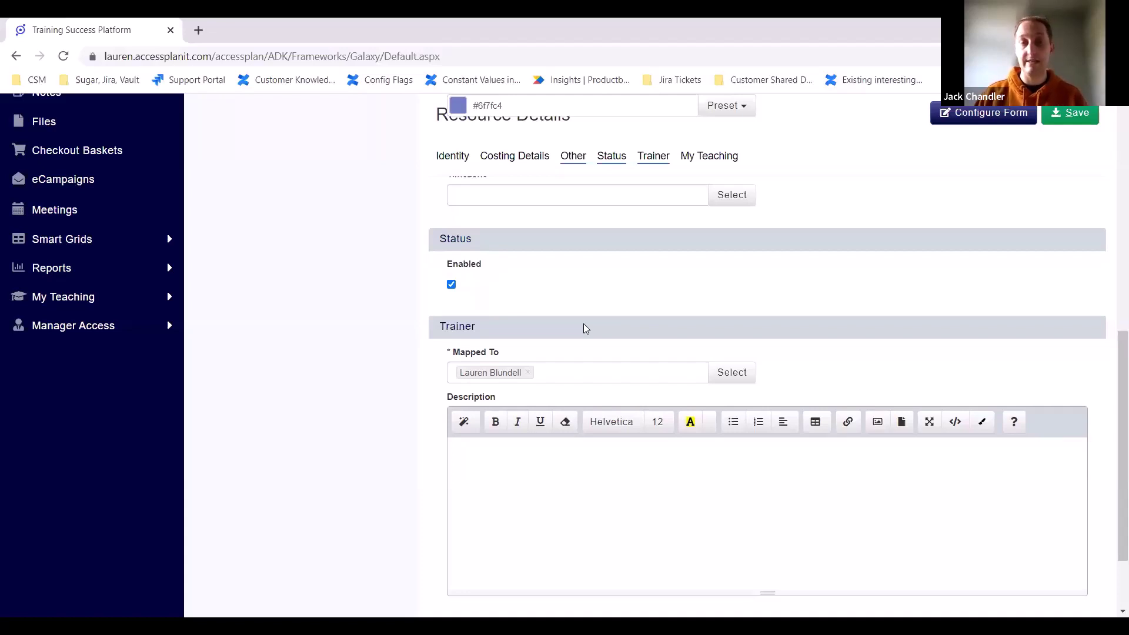
pyautogui.scroll(-1, 746, 297)
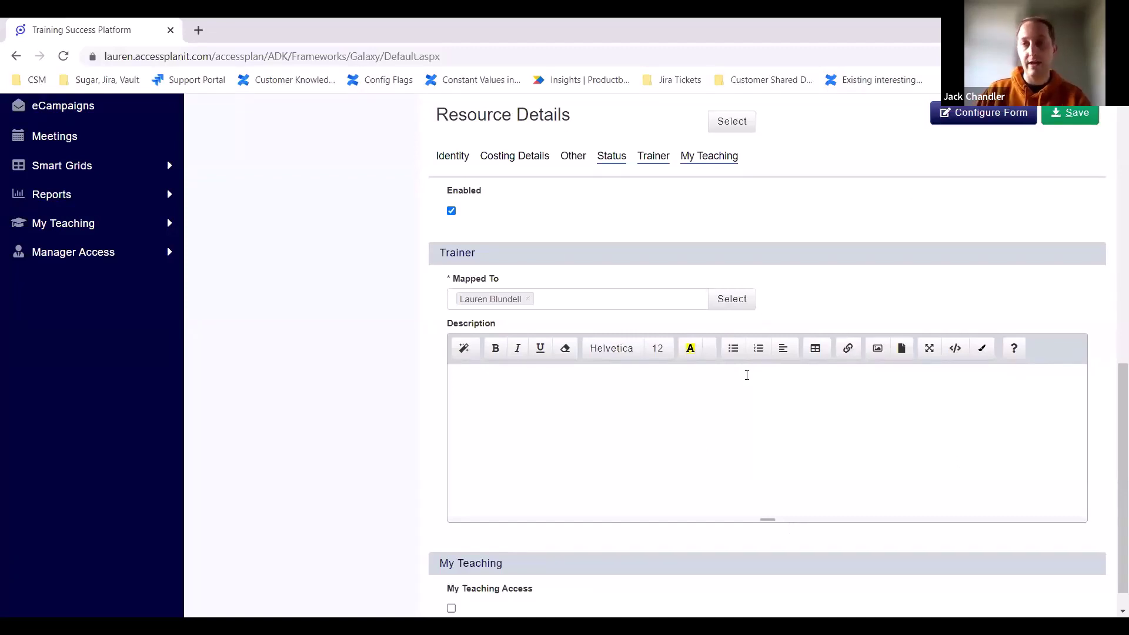
# Tick My Teaching Access so its permissions, File Store through Delegate Access, are enabled
pyautogui.scroll(-1, 556, 415)
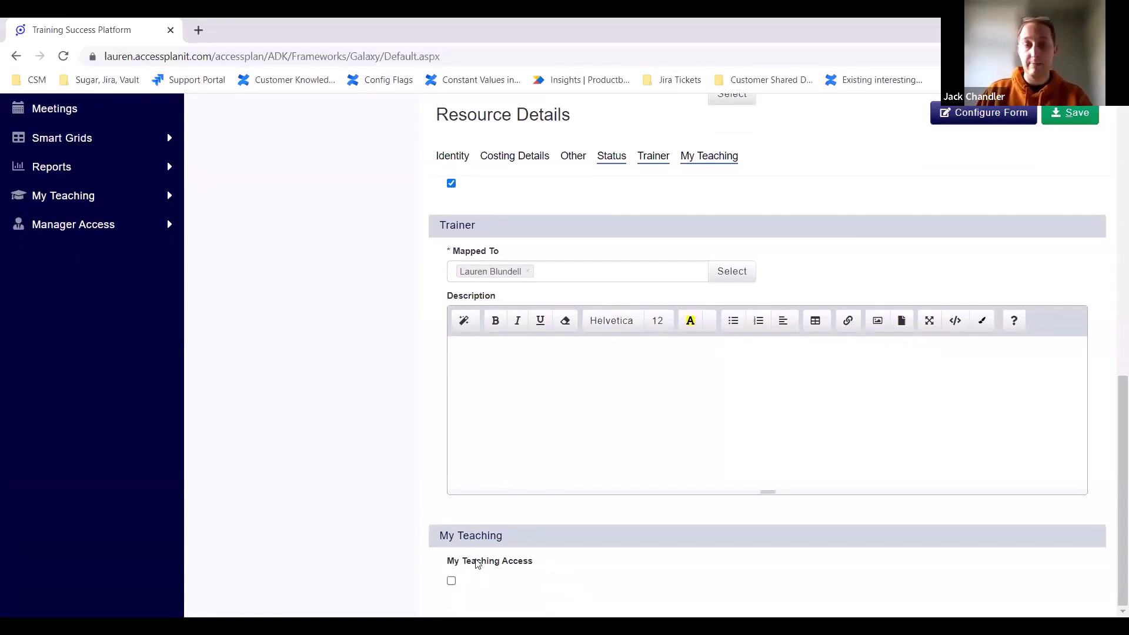
pyautogui.click(452, 582)
pyautogui.scroll(-2, 601, 395)
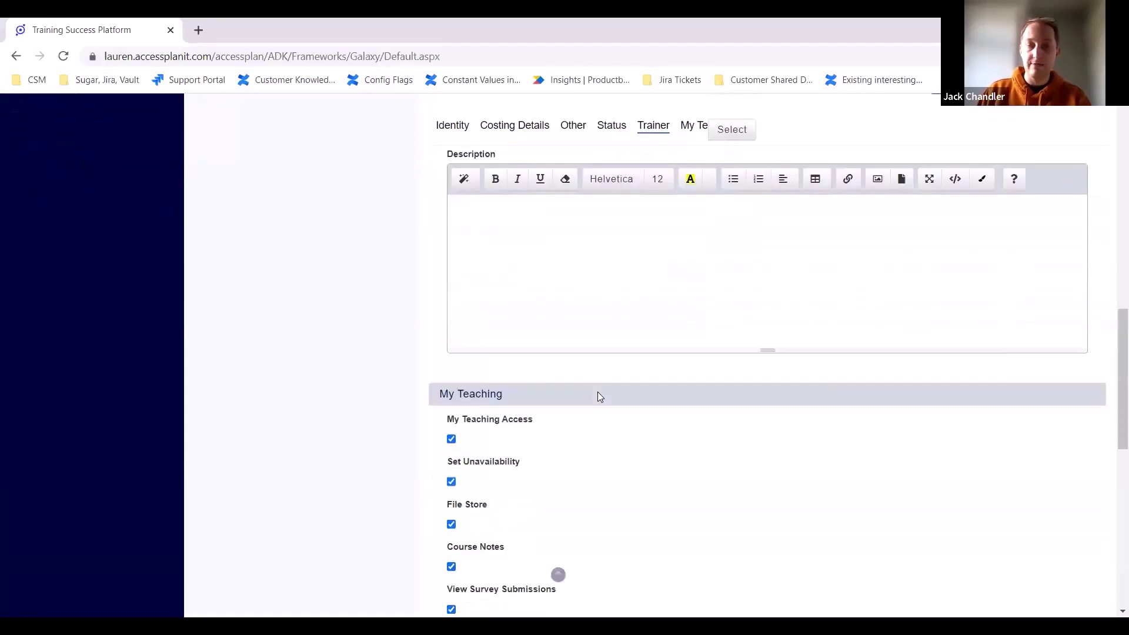
pyautogui.scroll(-3, 598, 396)
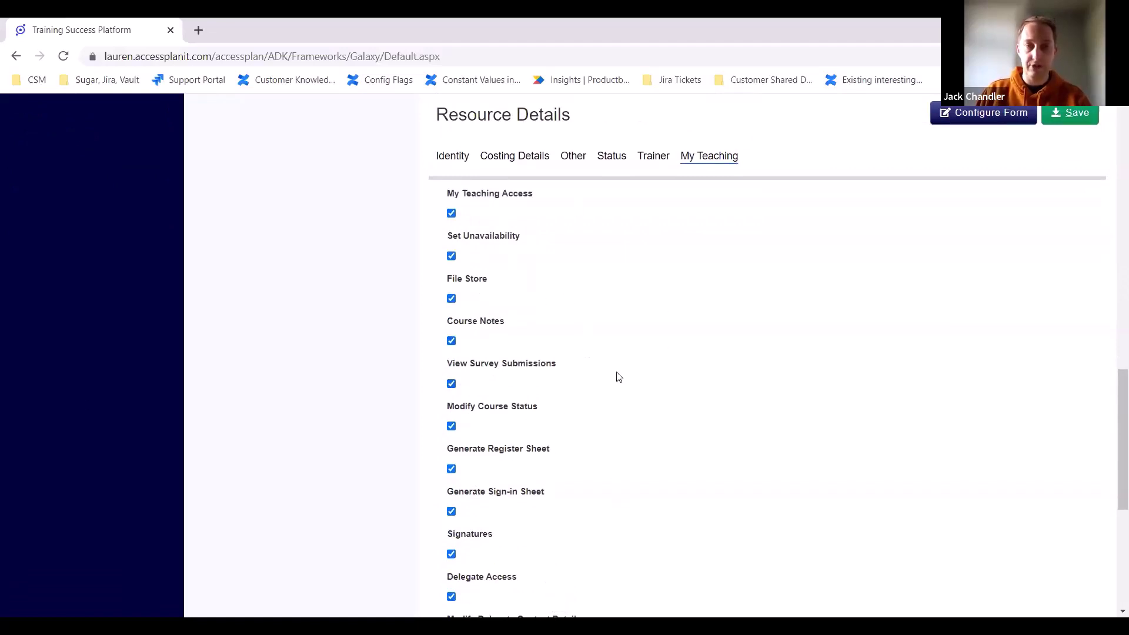
pyautogui.scroll(1, 594, 409)
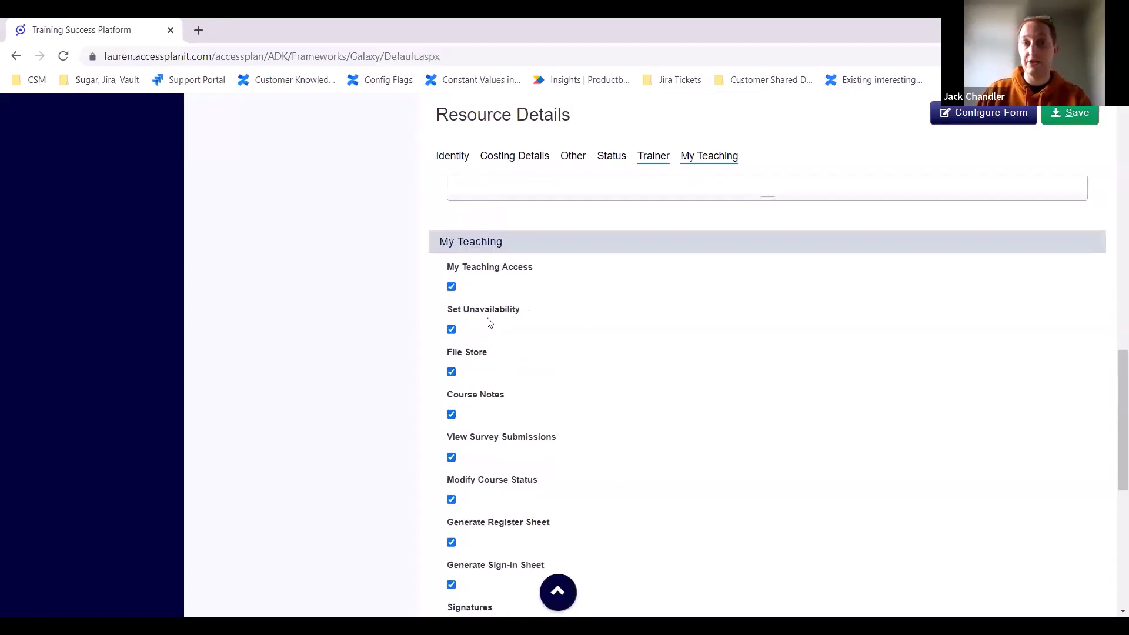
pyautogui.click(451, 287)
pyautogui.scroll(10, 637, 410)
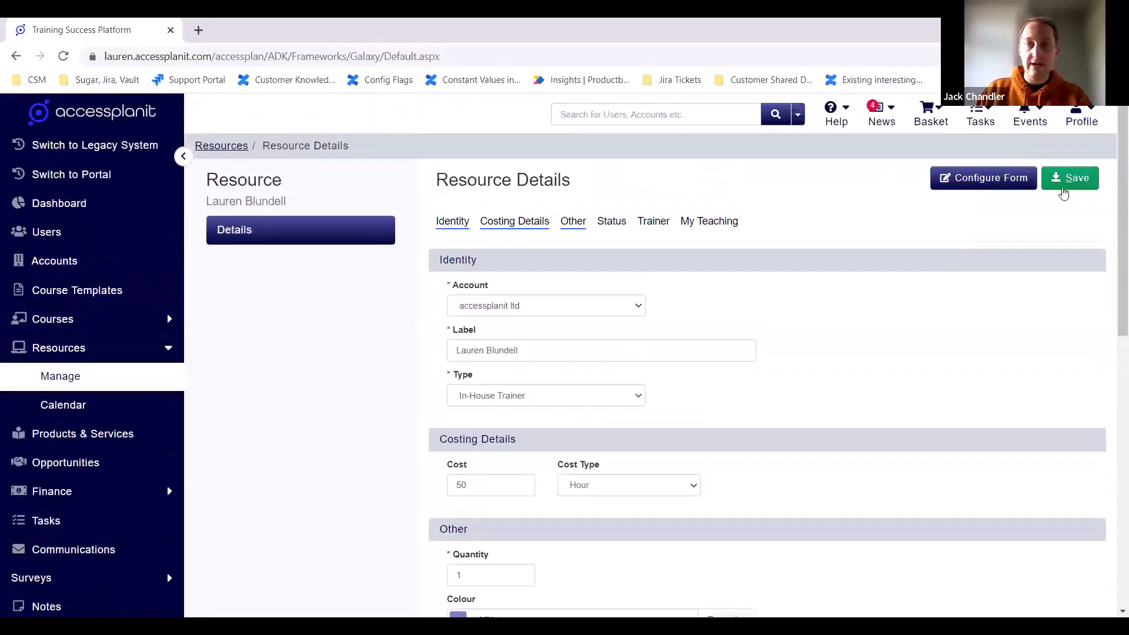
# Save the trainer resource, confirm the success message, and review the saved form as ID 300
pyautogui.click(1065, 182)
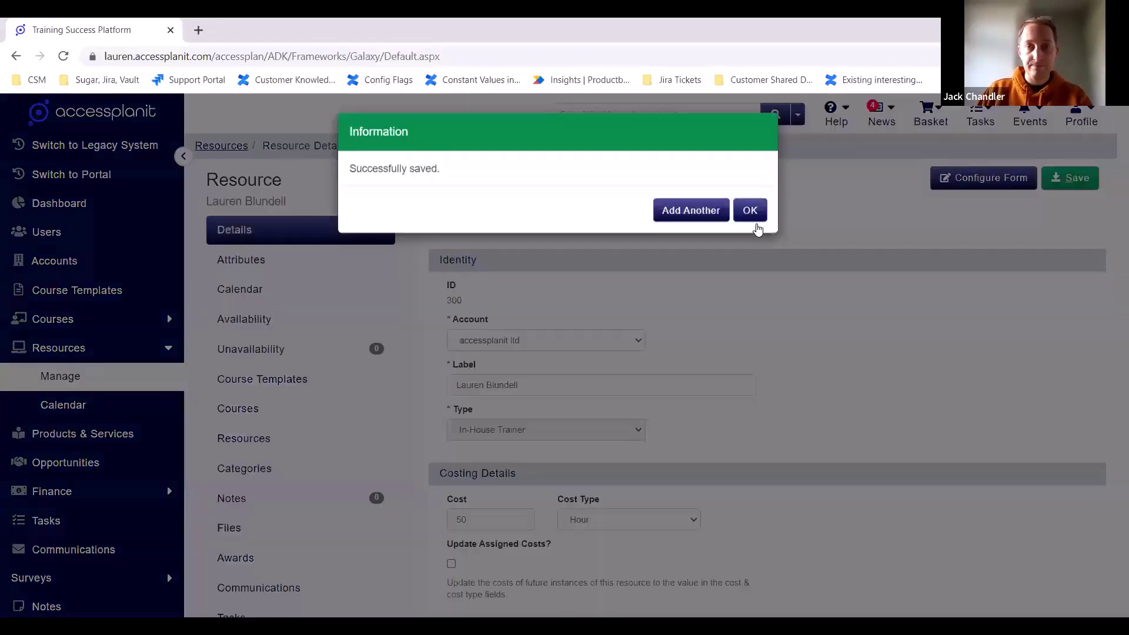
pyautogui.click(749, 210)
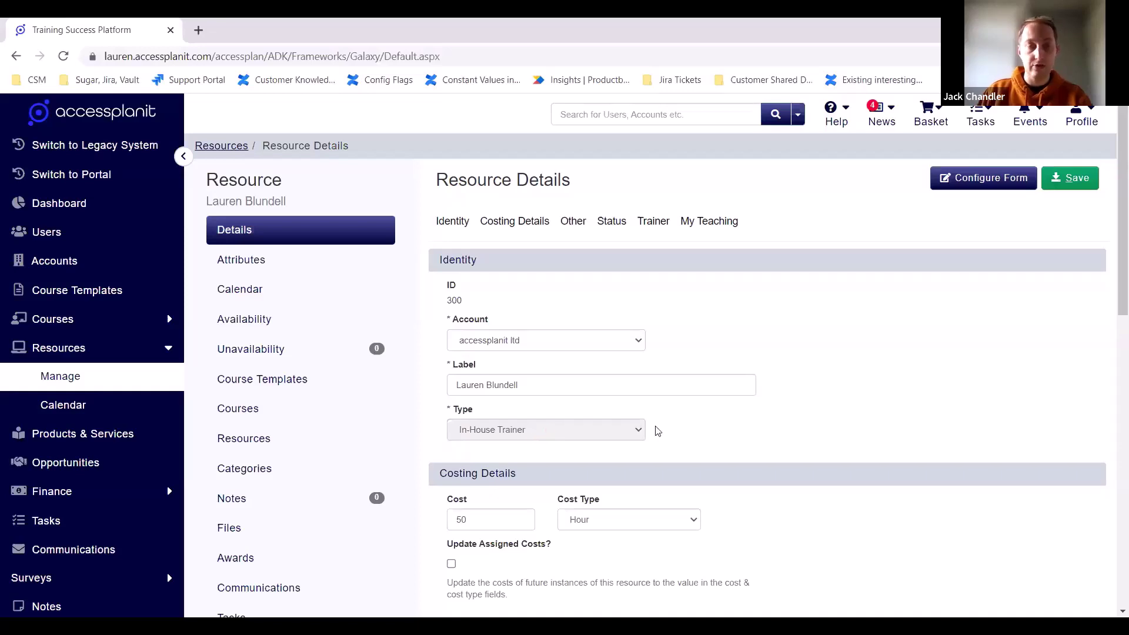
pyautogui.scroll(-7, 654, 426)
pyautogui.scroll(-3, 656, 431)
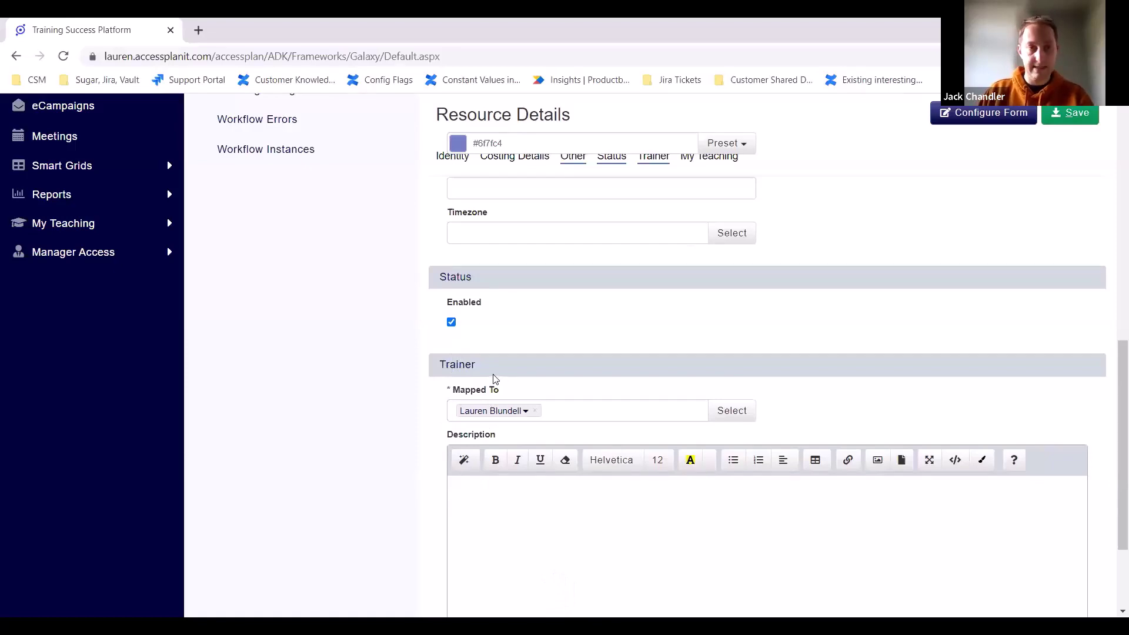
pyautogui.scroll(10, 493, 376)
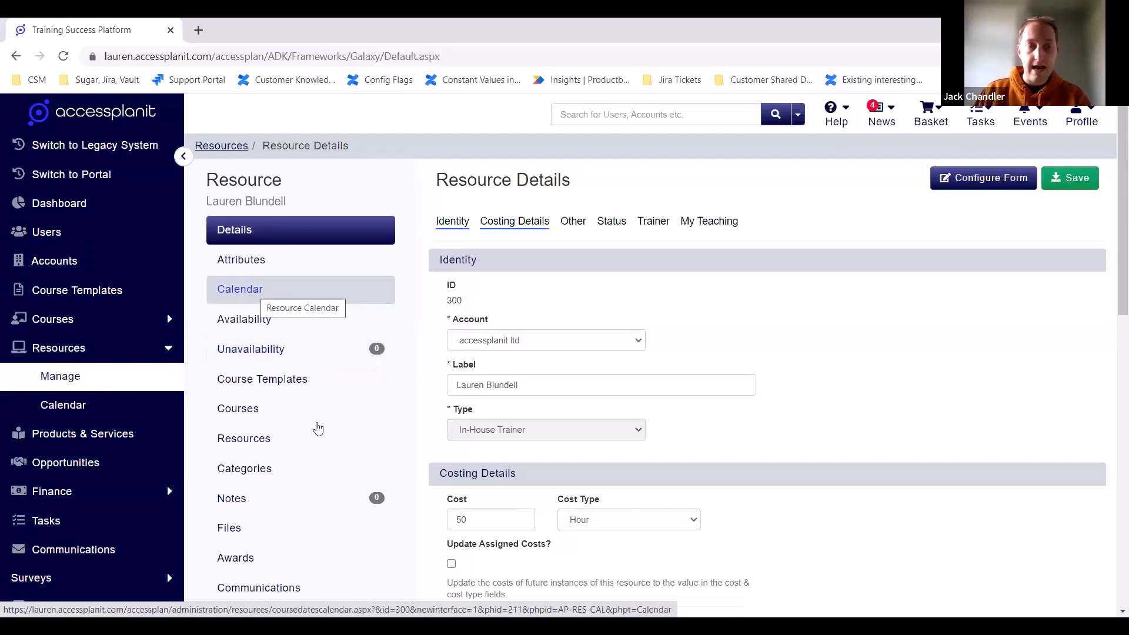
# Open the resource's Courses page, showing an empty View Courses grid with 0 items
pyautogui.click(262, 421)
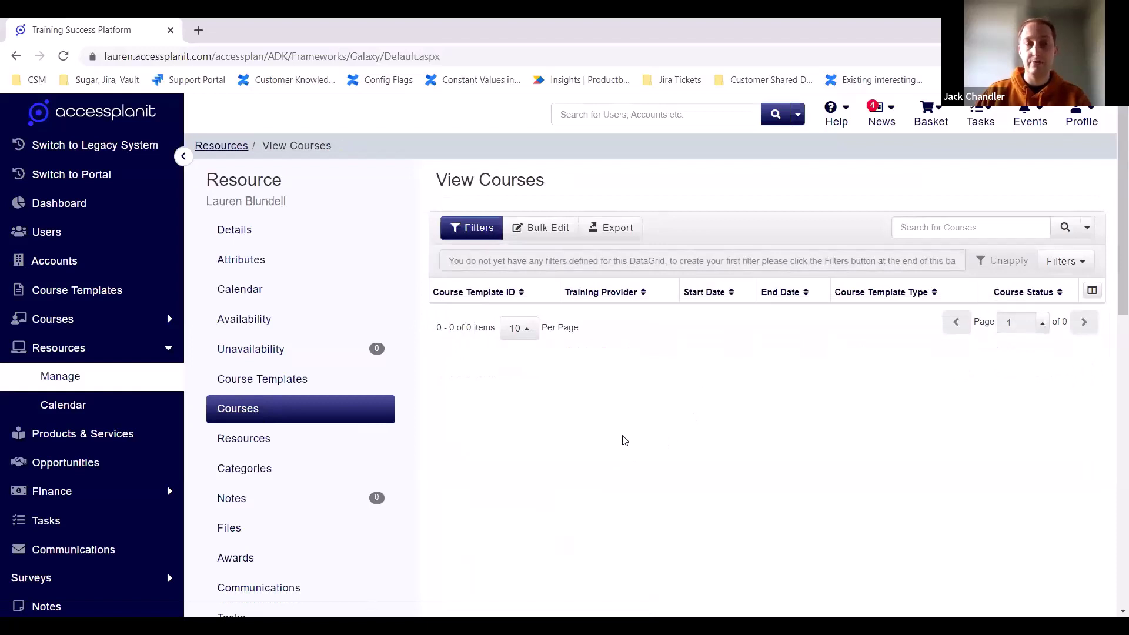
pyautogui.scroll(-2, 463, 490)
pyautogui.click(351, 434)
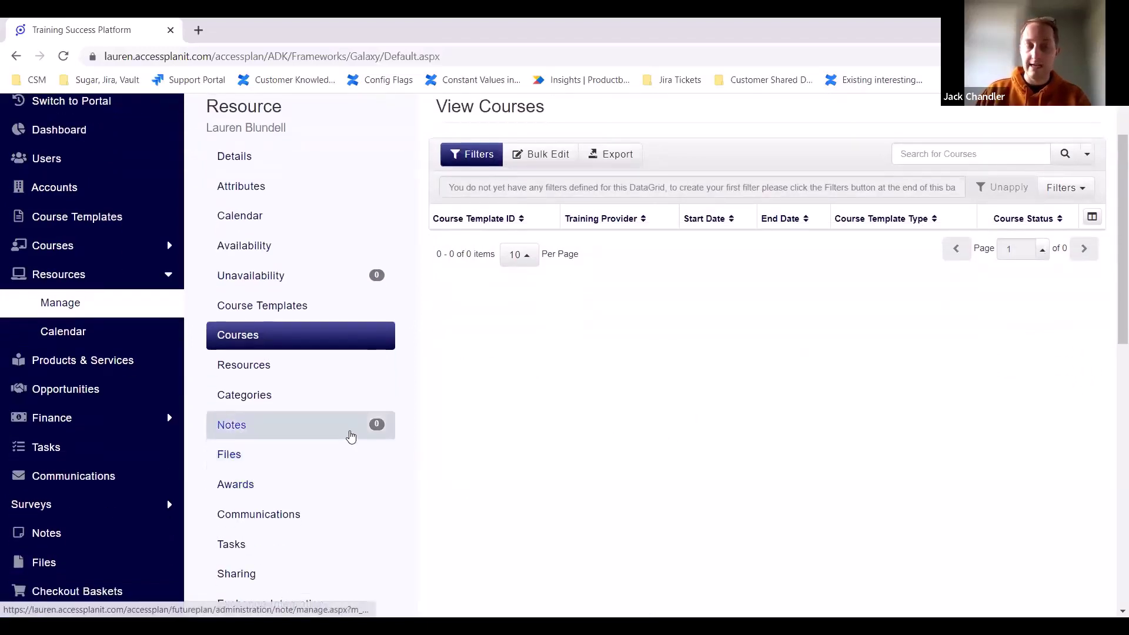
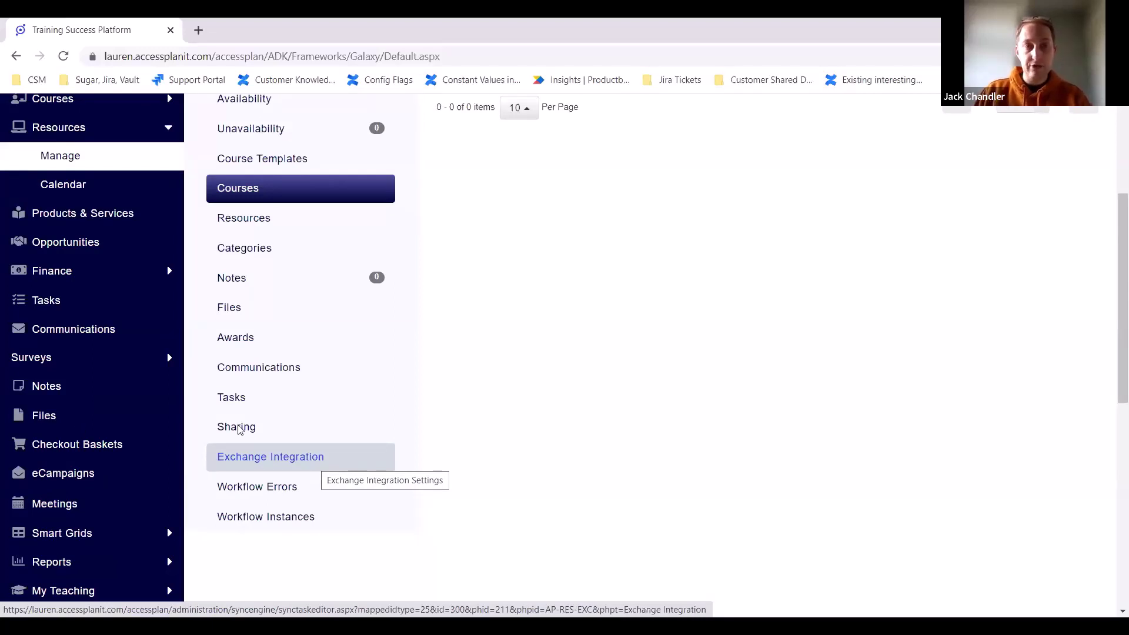
# Open the Resources Calendar and browse the trainer and venue entries in the Resource dropdown
pyautogui.scroll(4, 63, 410)
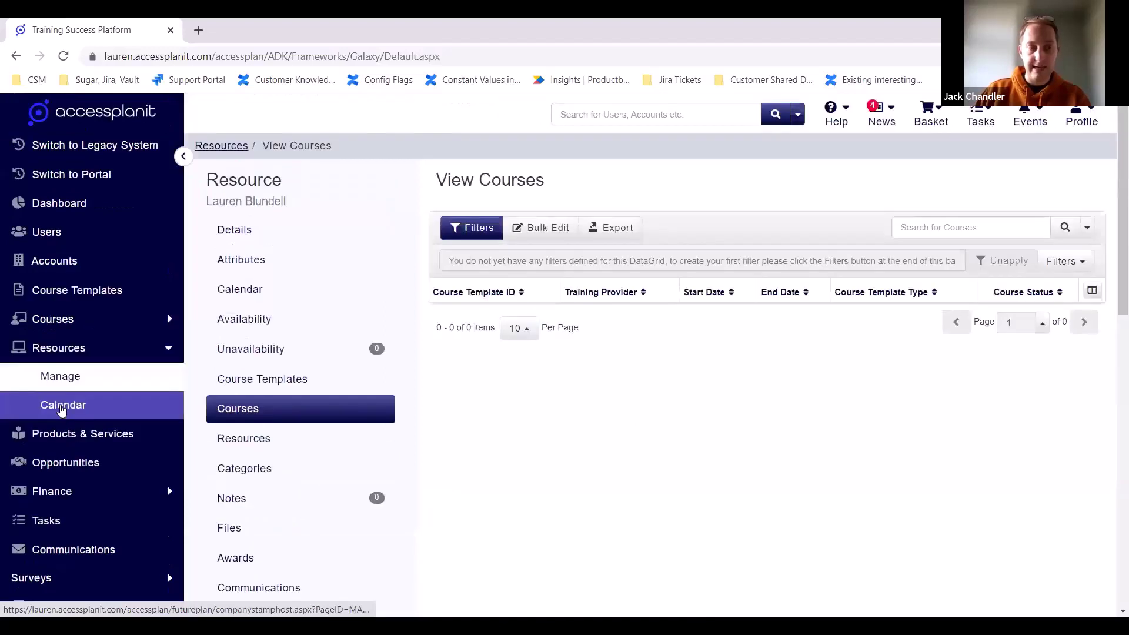
pyautogui.click(63, 406)
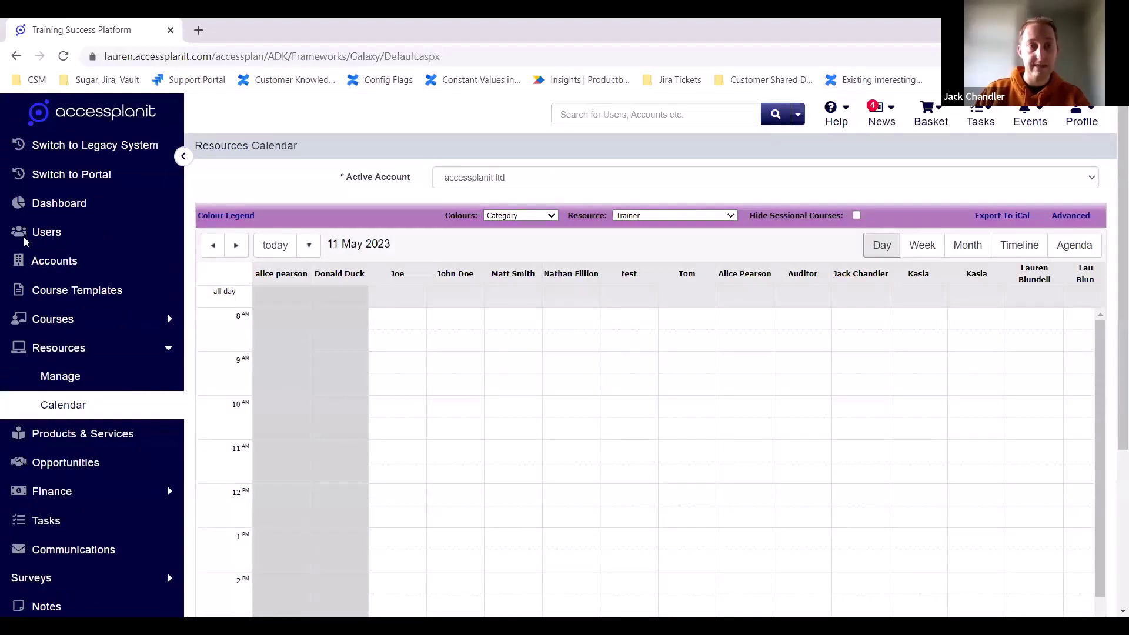
pyautogui.click(647, 217)
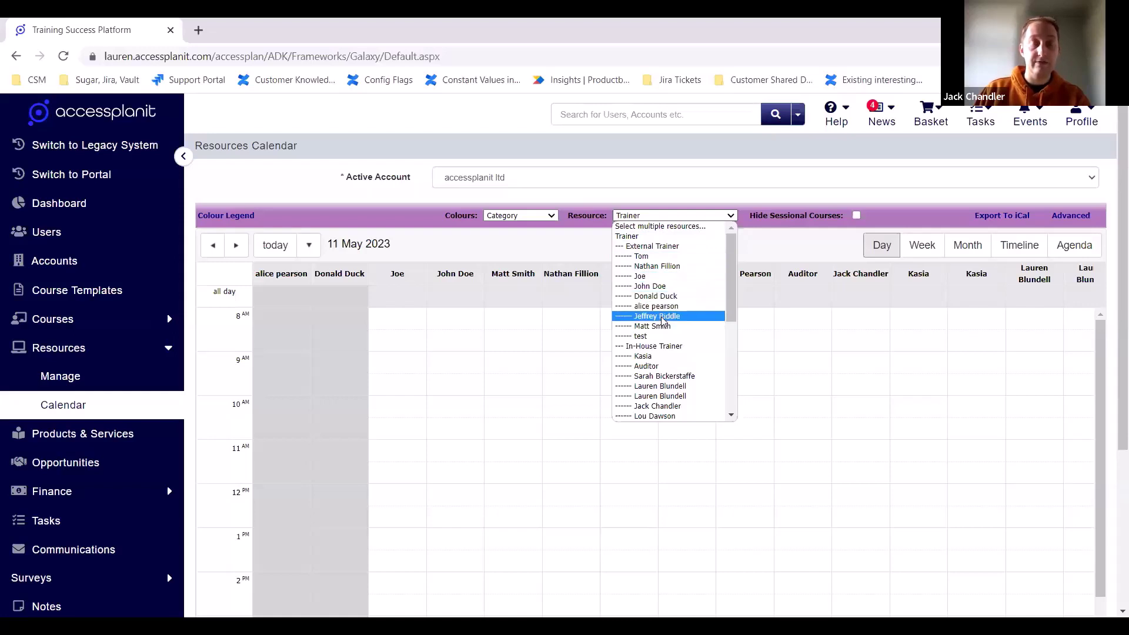
pyautogui.scroll(-8, 661, 320)
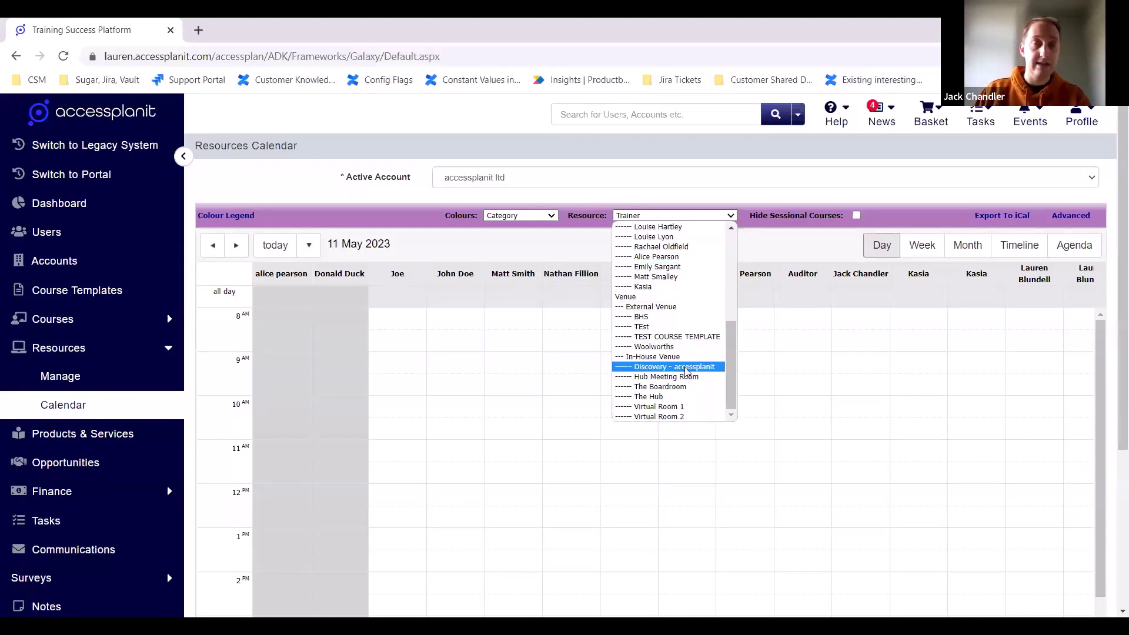
pyautogui.scroll(8, 686, 367)
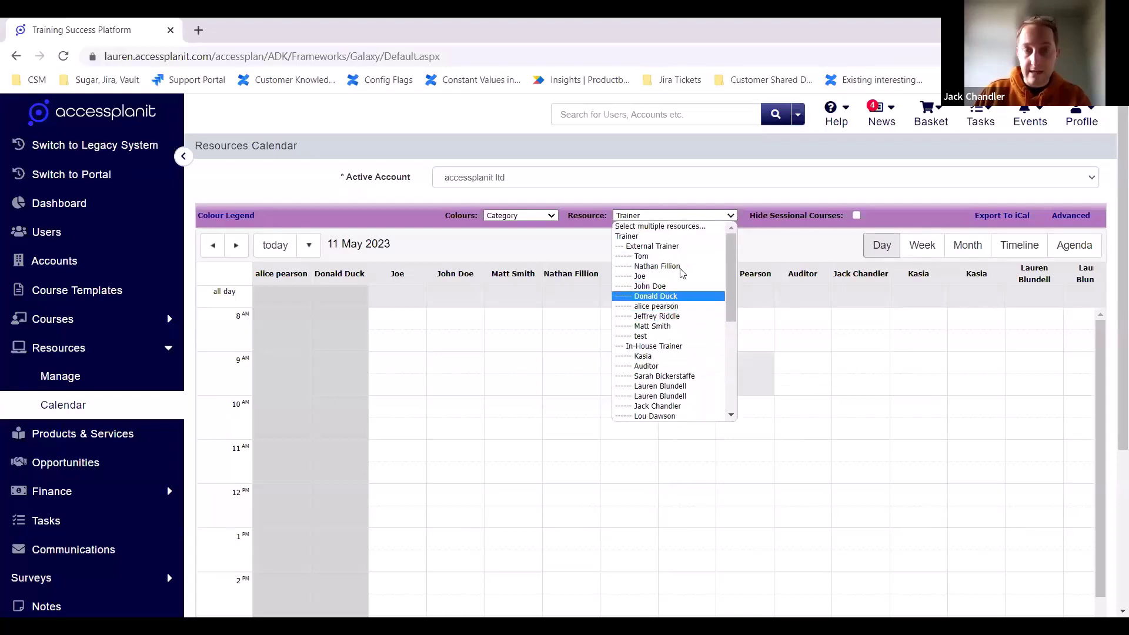
# Filter the Resources Calendar to a single trainer and show May 2023 in month view
pyautogui.click(660, 405)
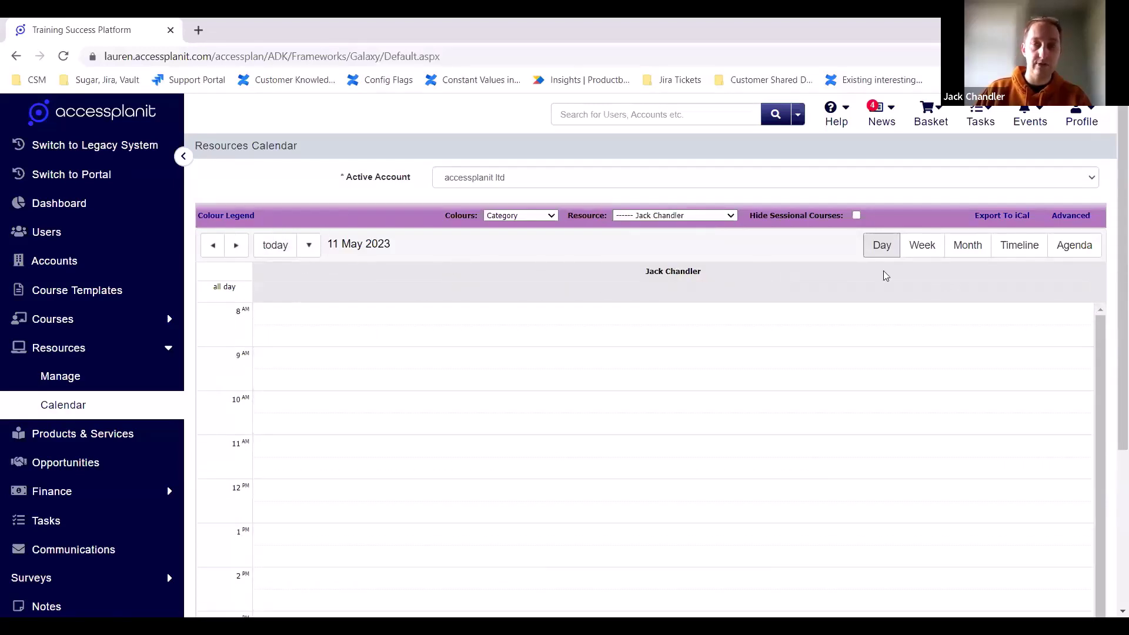
pyautogui.click(921, 253)
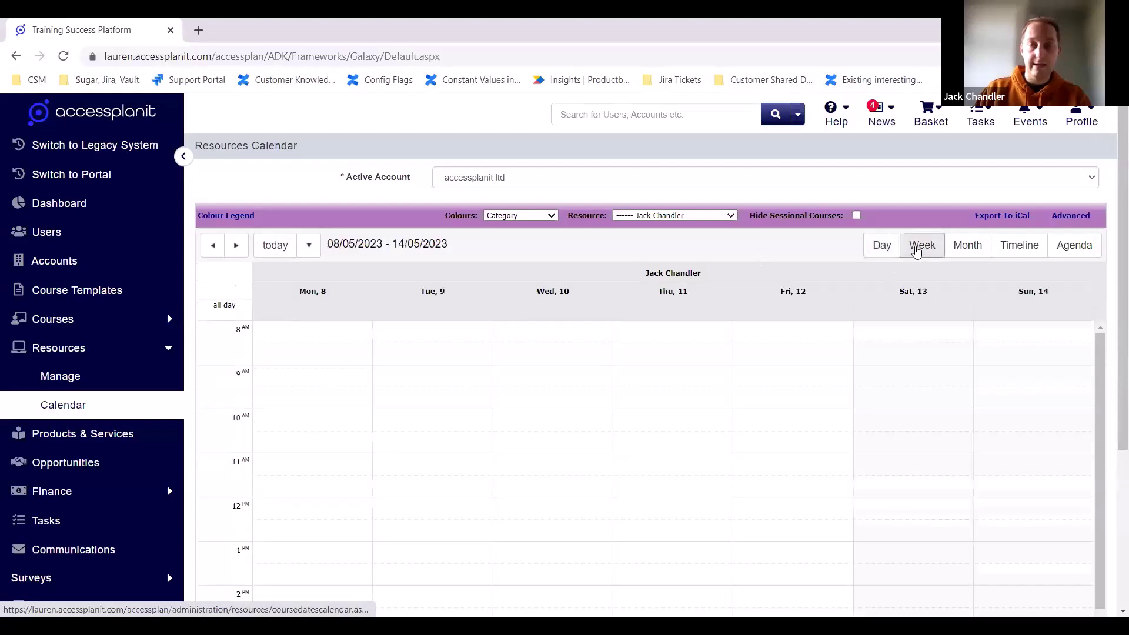
pyautogui.click(965, 247)
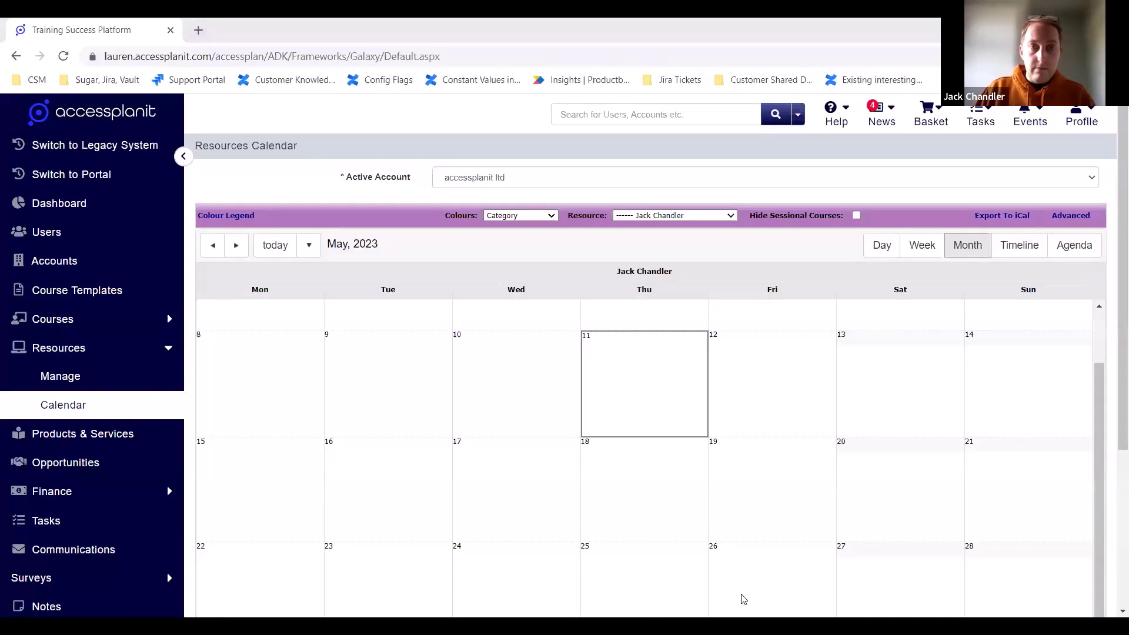
# On the Exchange Integration slide, reveal the additional-module and trainer calendar sync bullets
pyautogui.hotkey('alt', 'Tab')
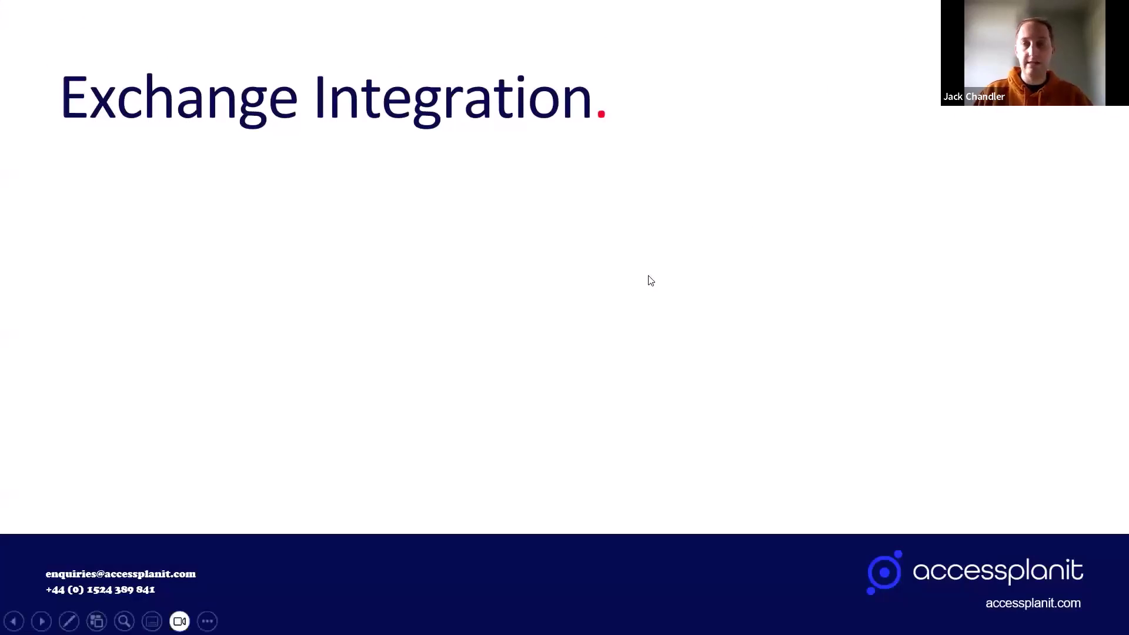
pyautogui.click(645, 350)
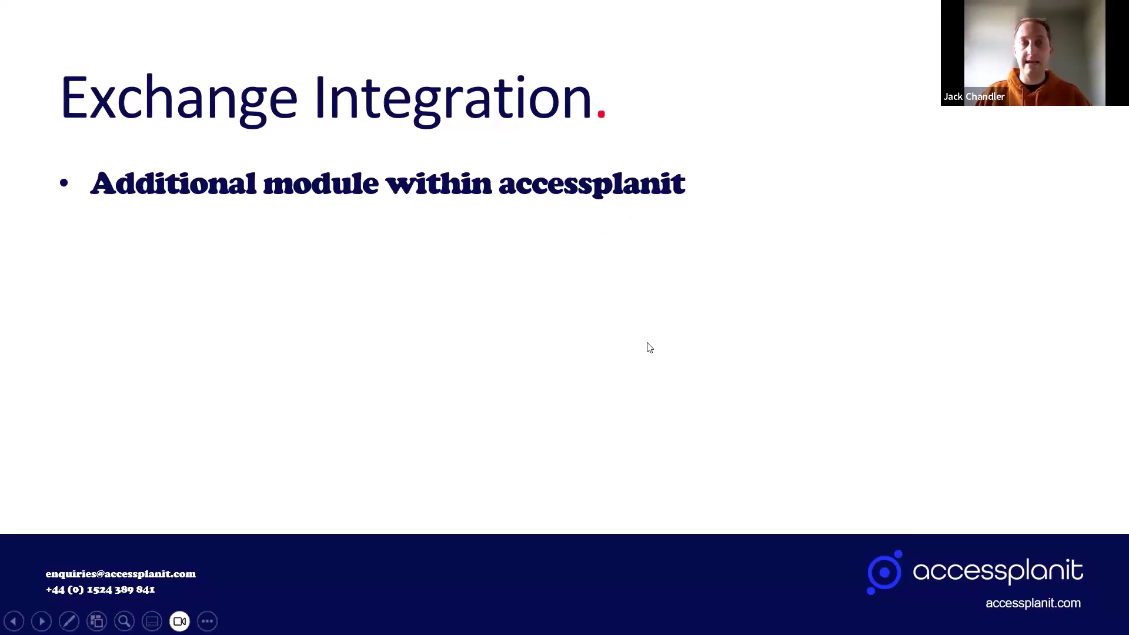
pyautogui.press('Right')
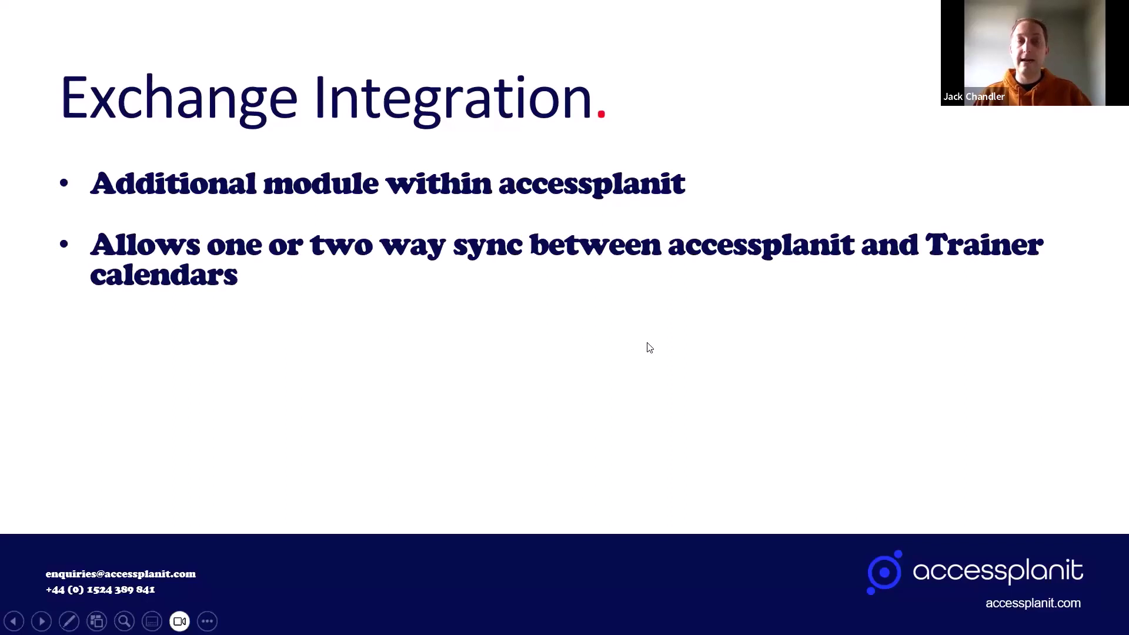
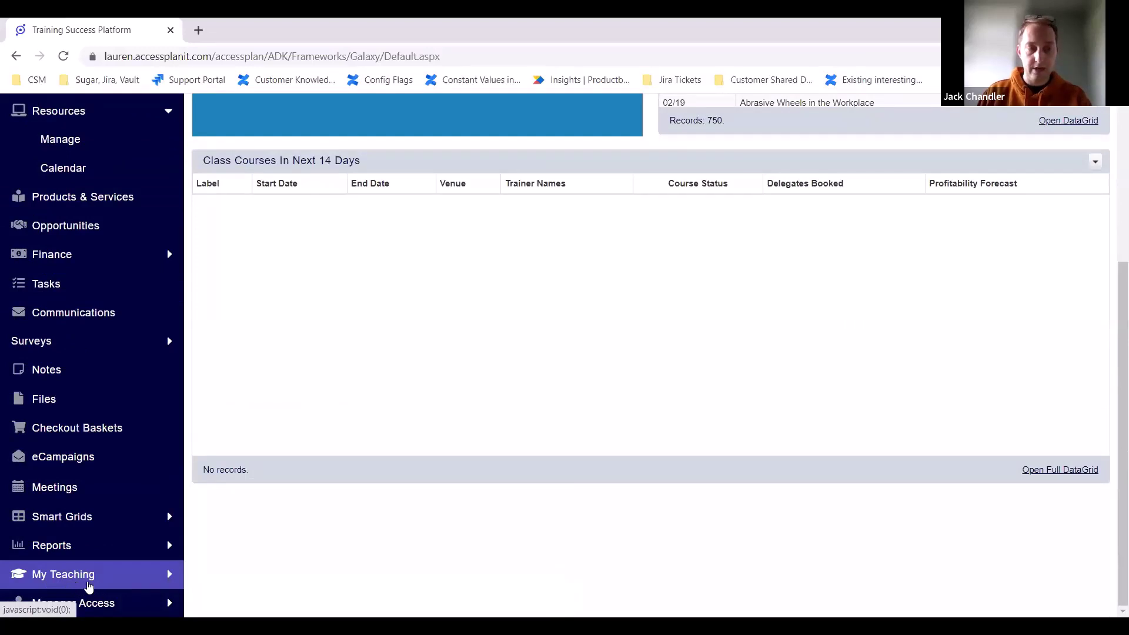
# Open the My Teaching Courses list from the sidebar
pyautogui.click(85, 584)
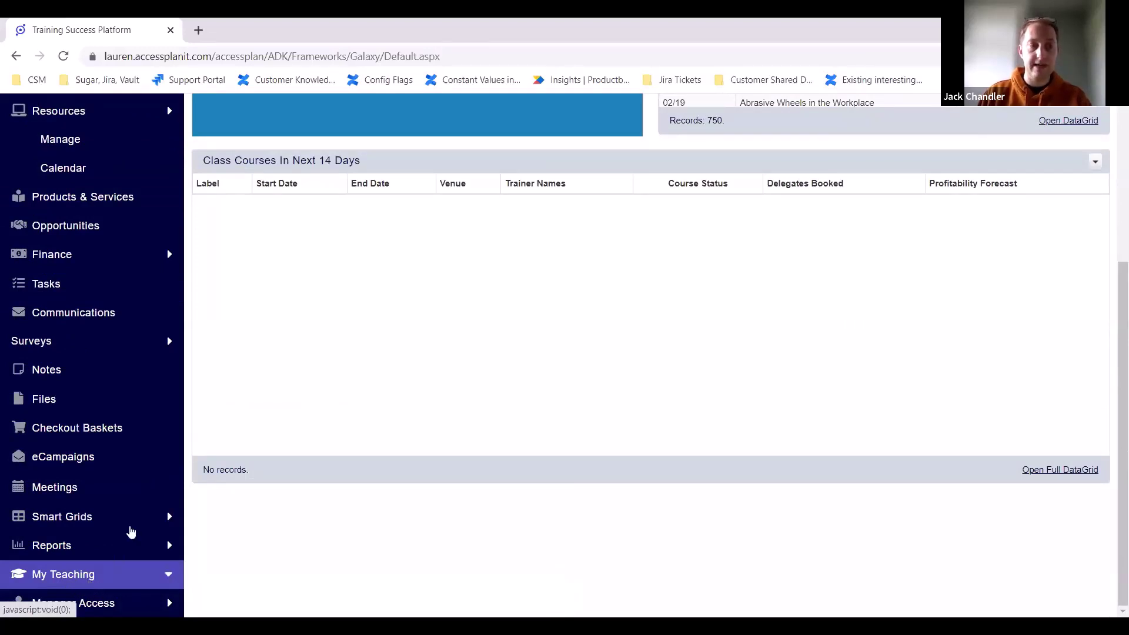
pyautogui.scroll(-2, 130, 529)
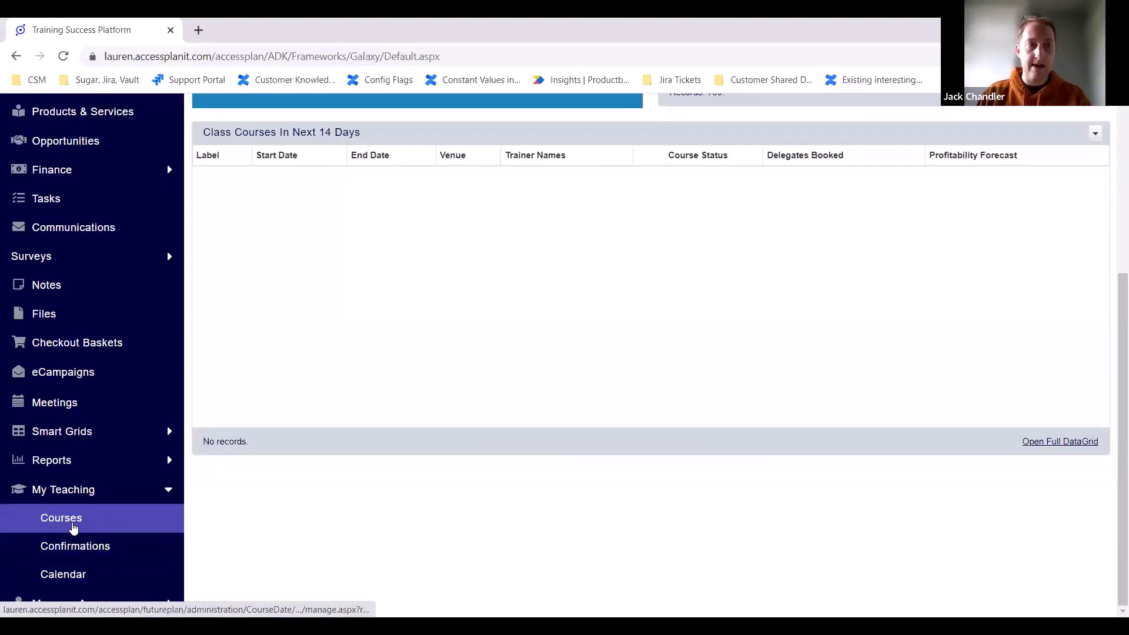
pyautogui.click(91, 525)
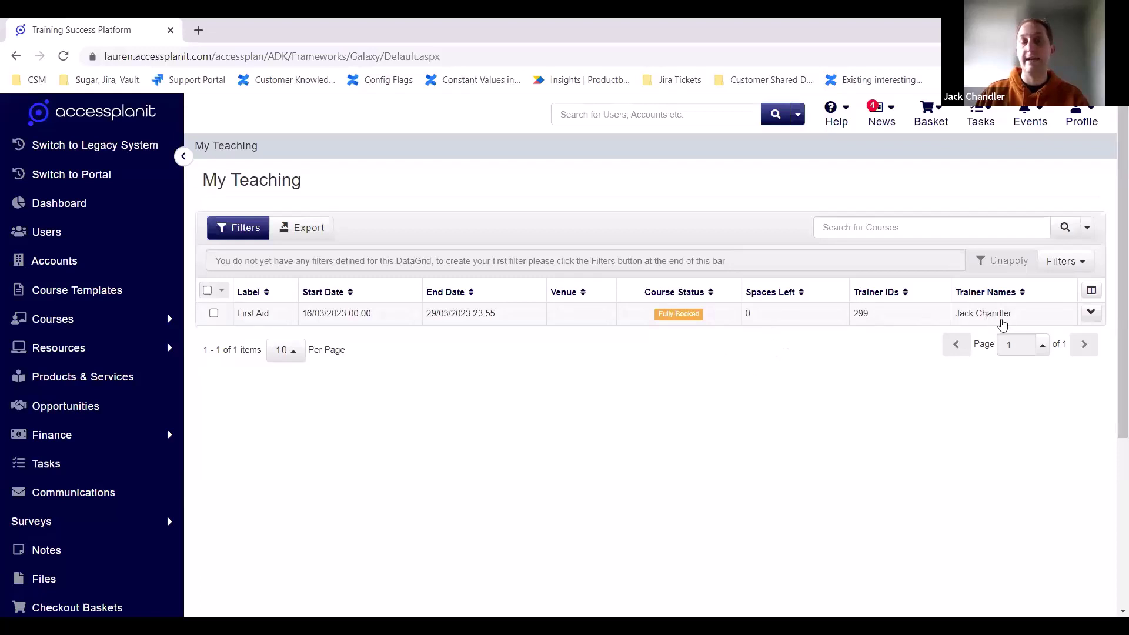
# Try adding a column in the grid's column settings, then close them without applying
pyautogui.click(1088, 294)
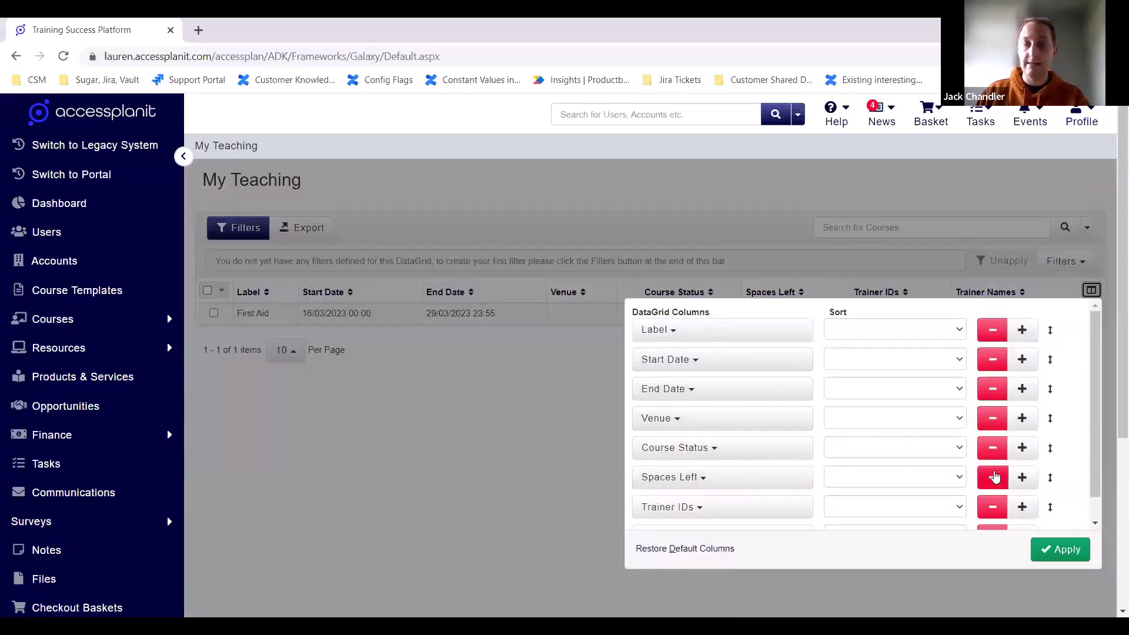
pyautogui.scroll(-1, 864, 458)
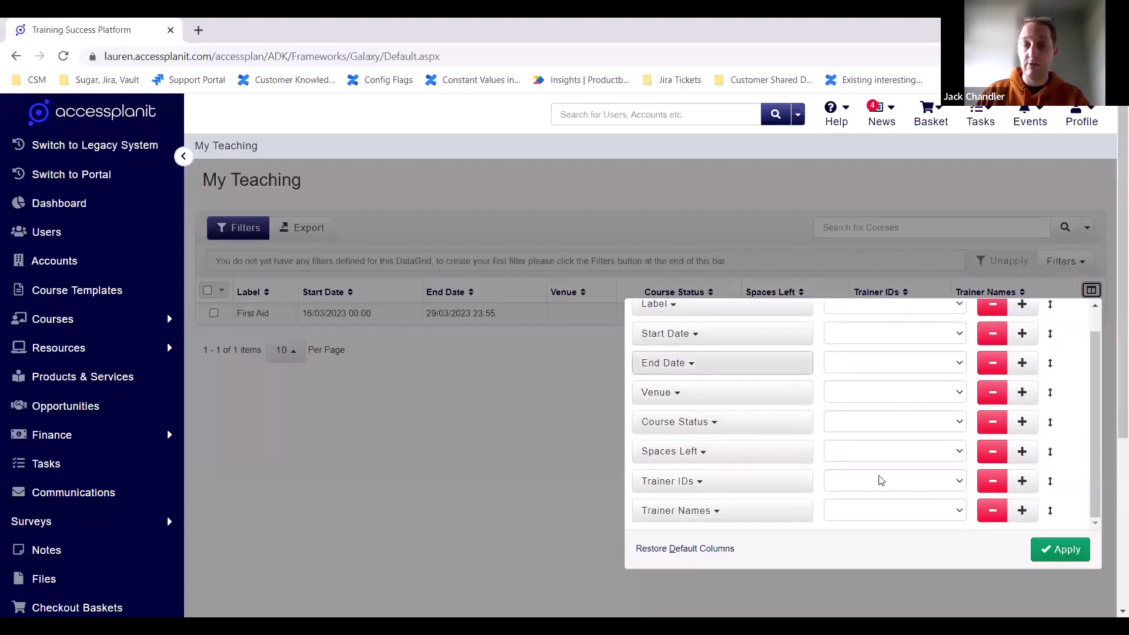
pyautogui.click(1024, 510)
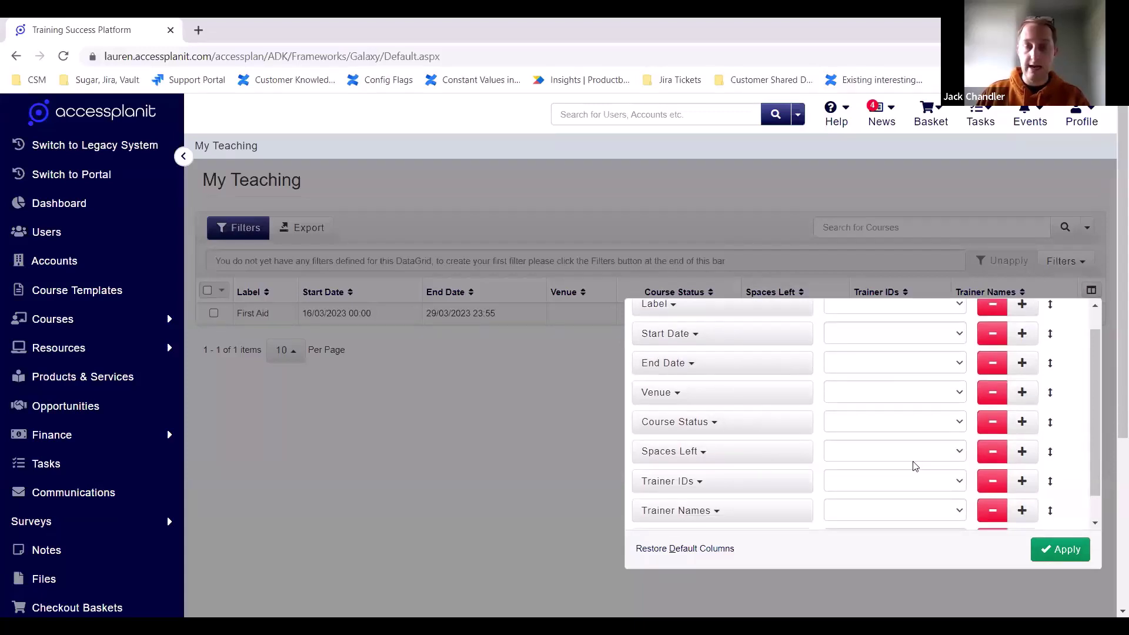
pyautogui.click(761, 514)
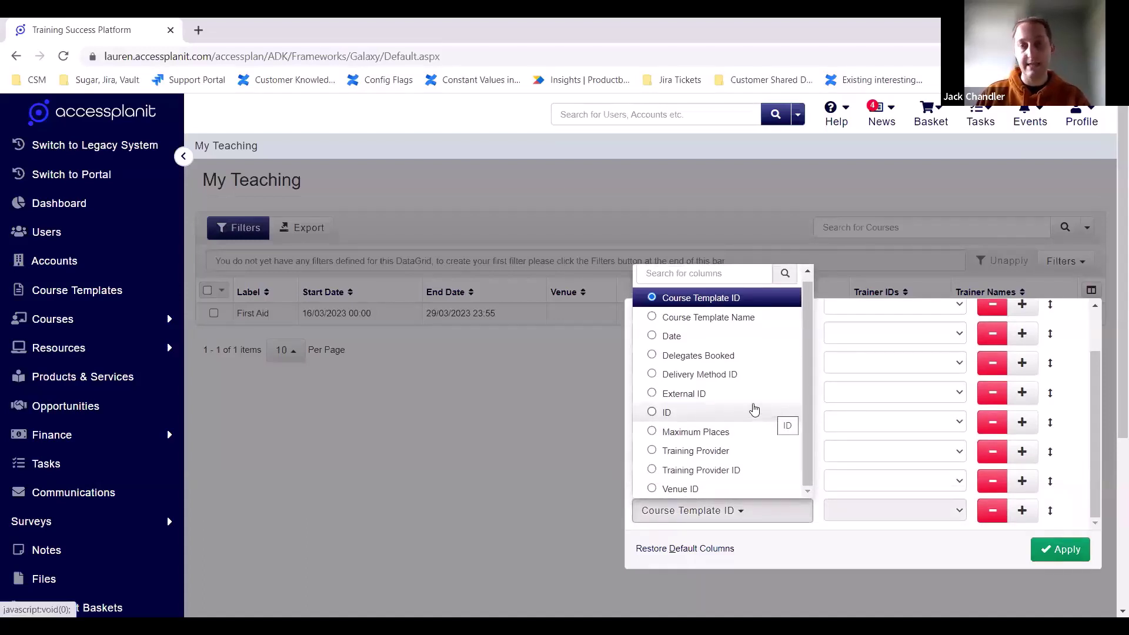
pyautogui.click(559, 449)
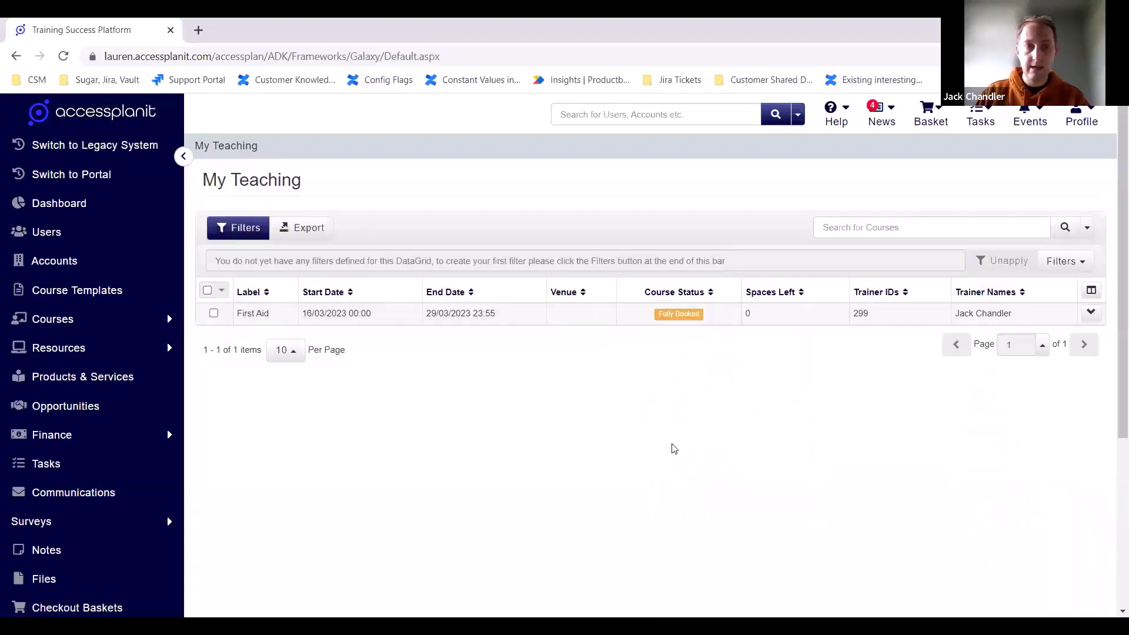
# Check the First Aid course's Delegates, Files, Notes and Surveys pages, then return to the course list
pyautogui.click(560, 317)
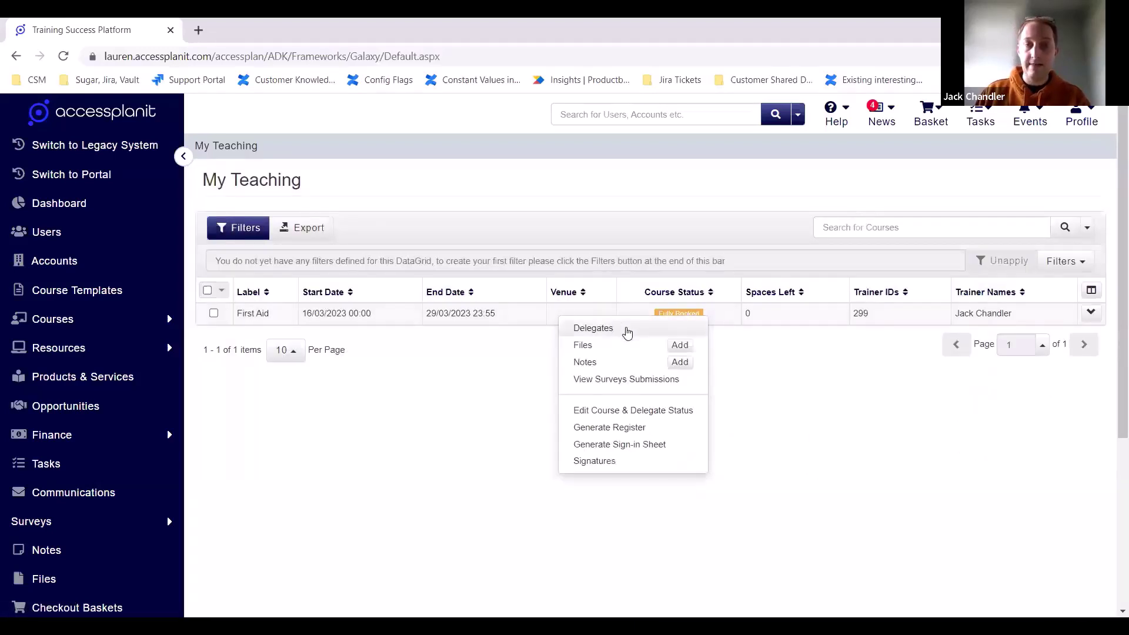
pyautogui.click(595, 332)
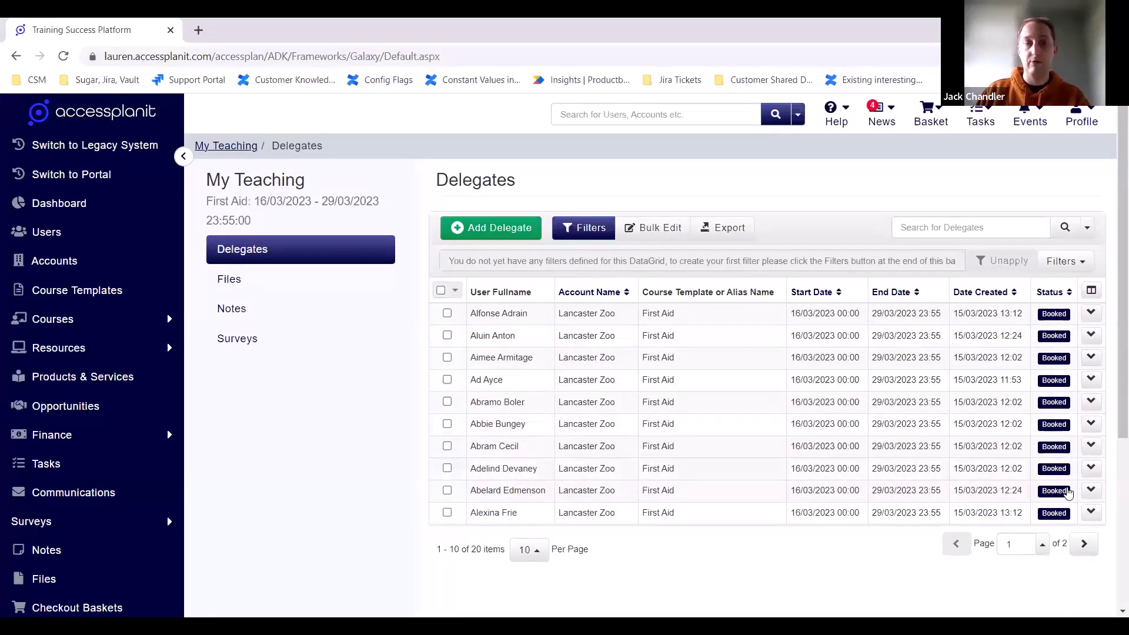
pyautogui.click(268, 289)
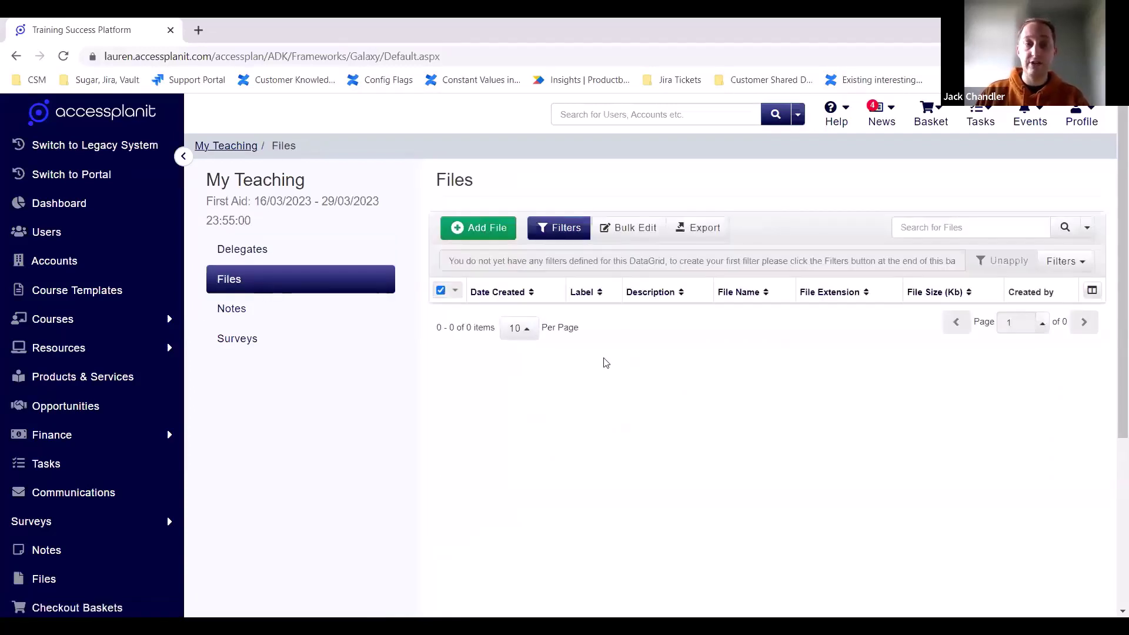
pyautogui.click(292, 318)
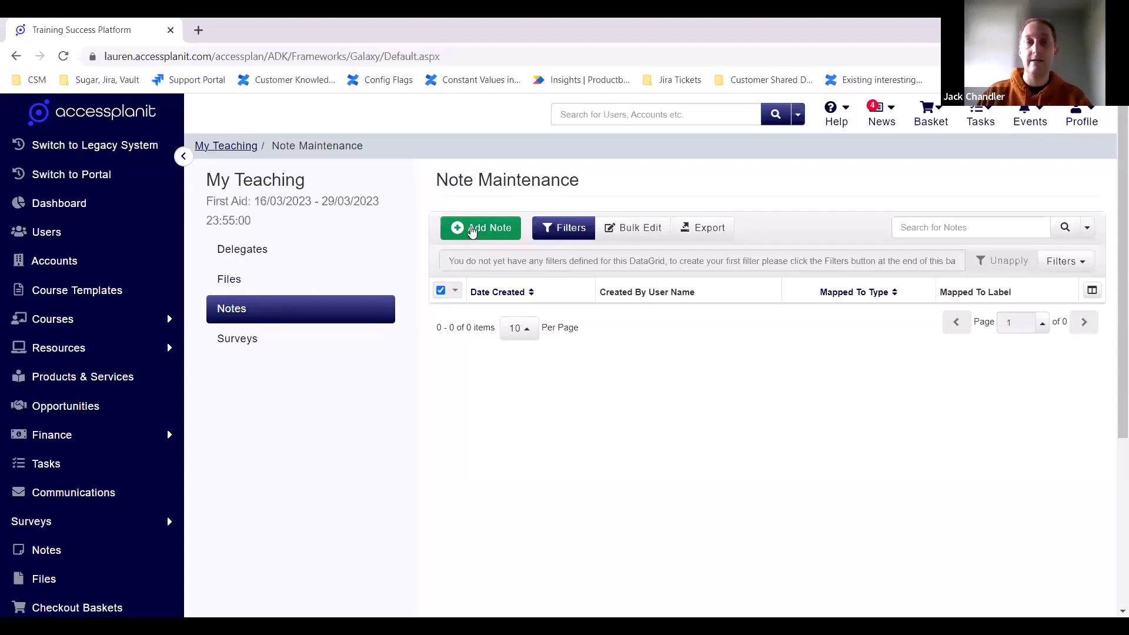
pyautogui.click(298, 344)
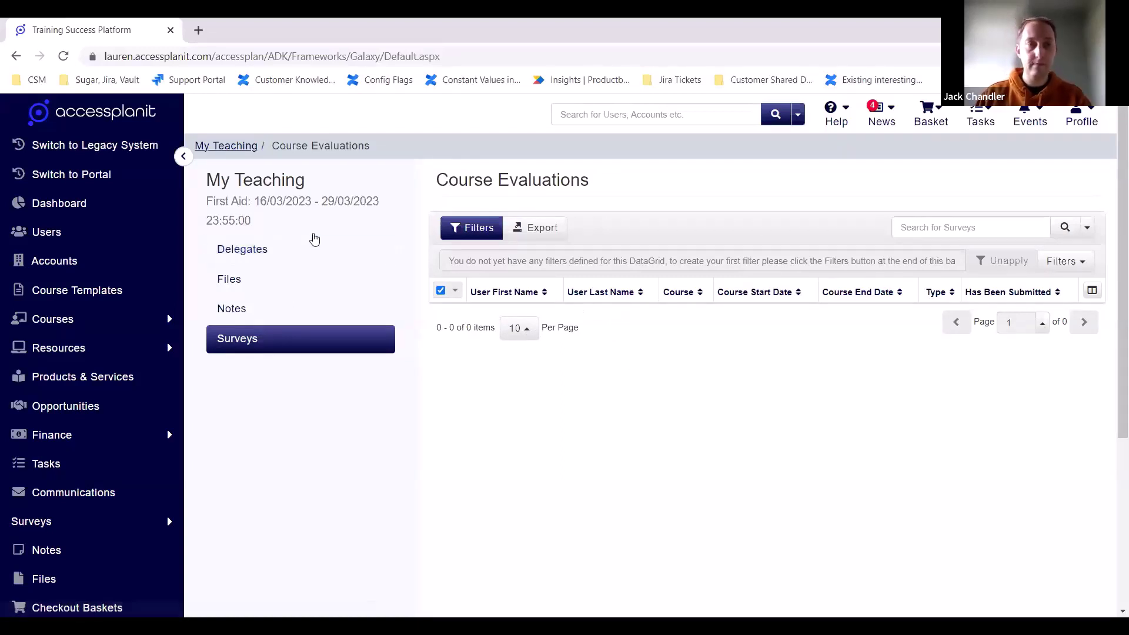
pyautogui.hotkey('alt', 'Left')
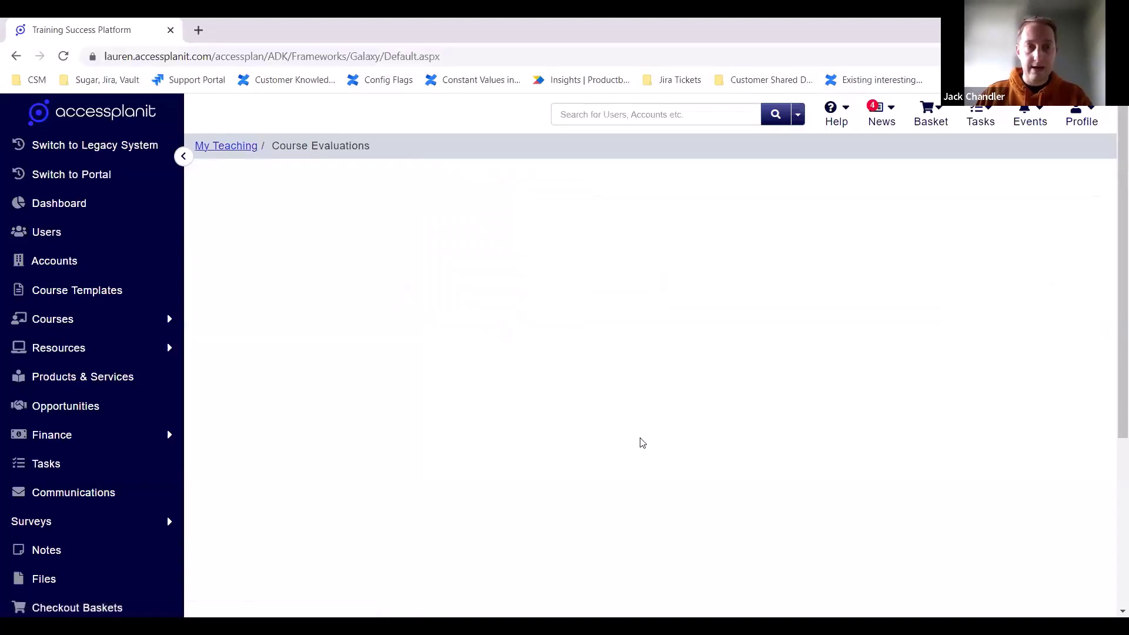
pyautogui.click(582, 321)
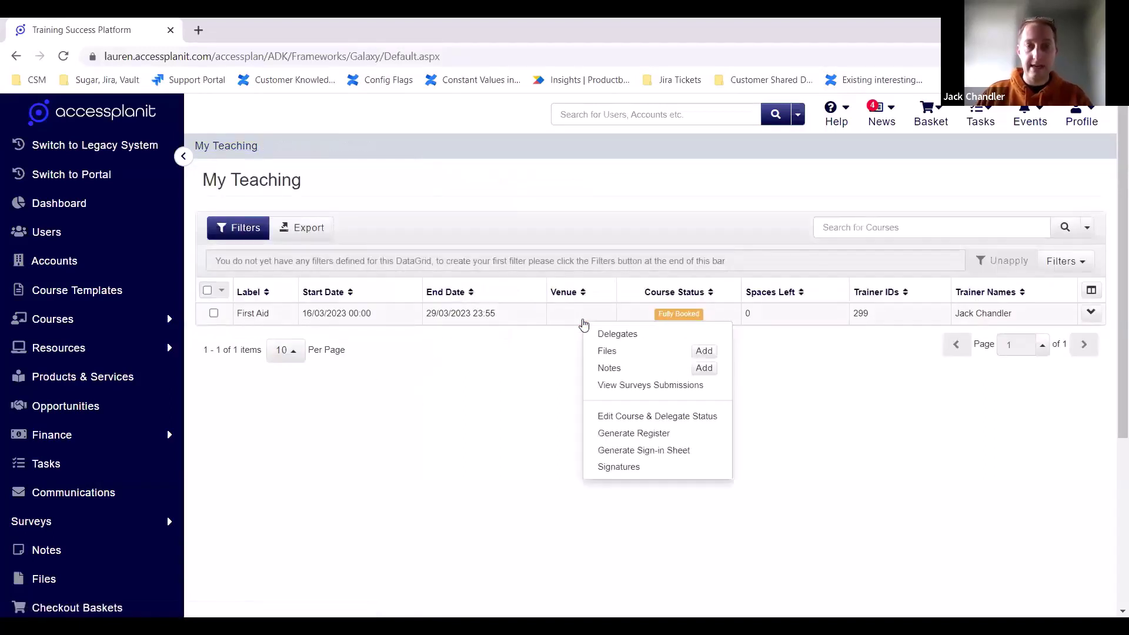
# Set the First Aid course status to Completed in the status editor
pyautogui.click(618, 421)
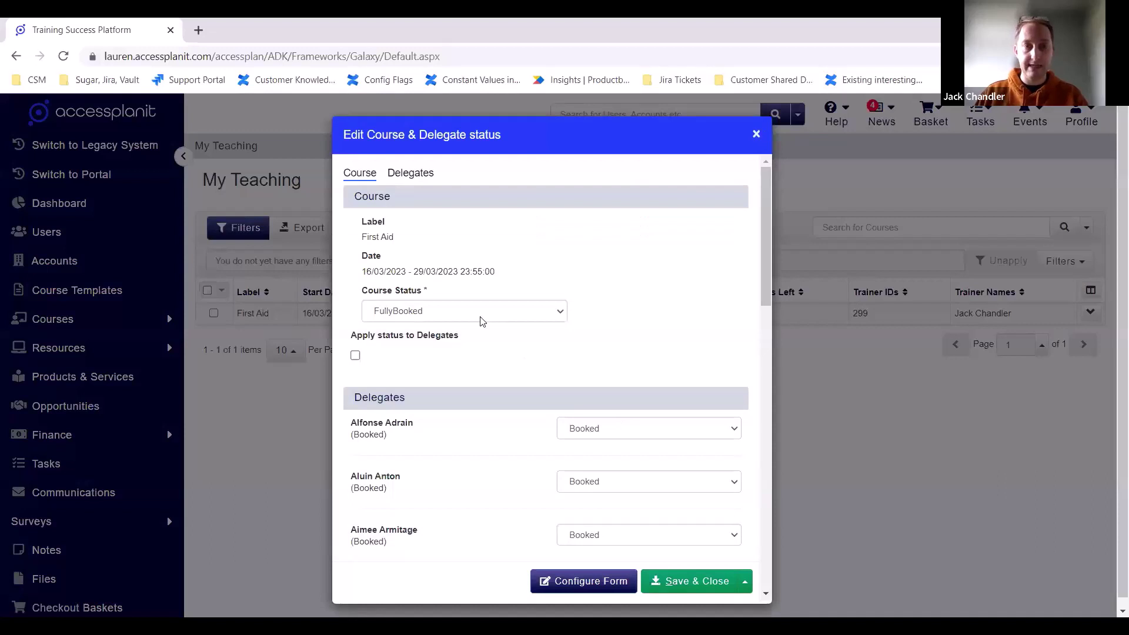
pyautogui.click(460, 320)
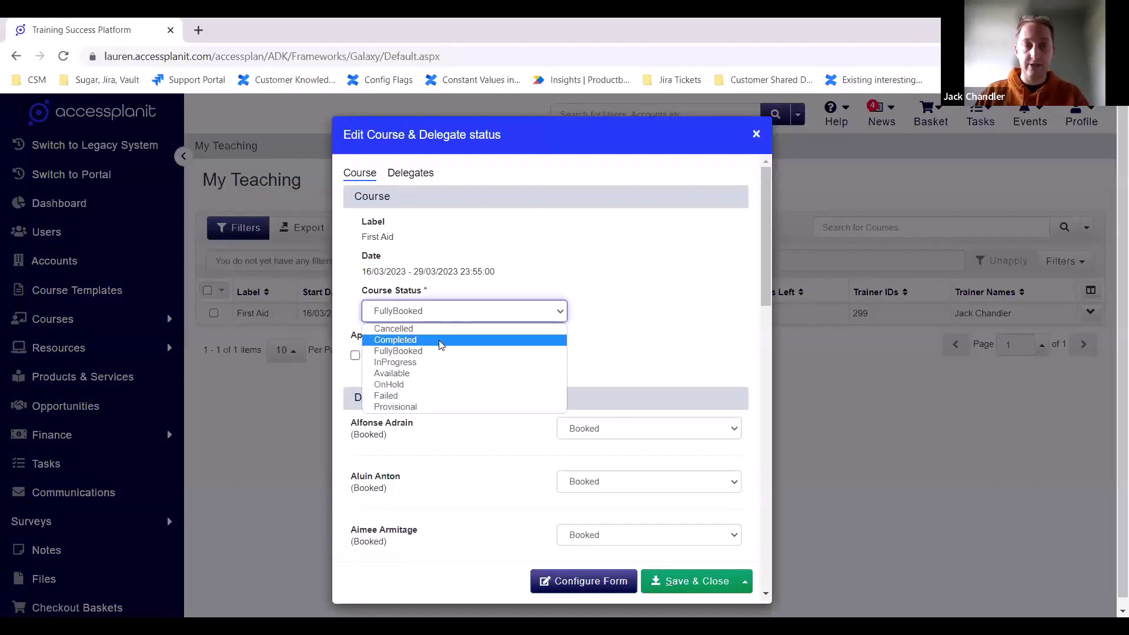
pyautogui.click(441, 341)
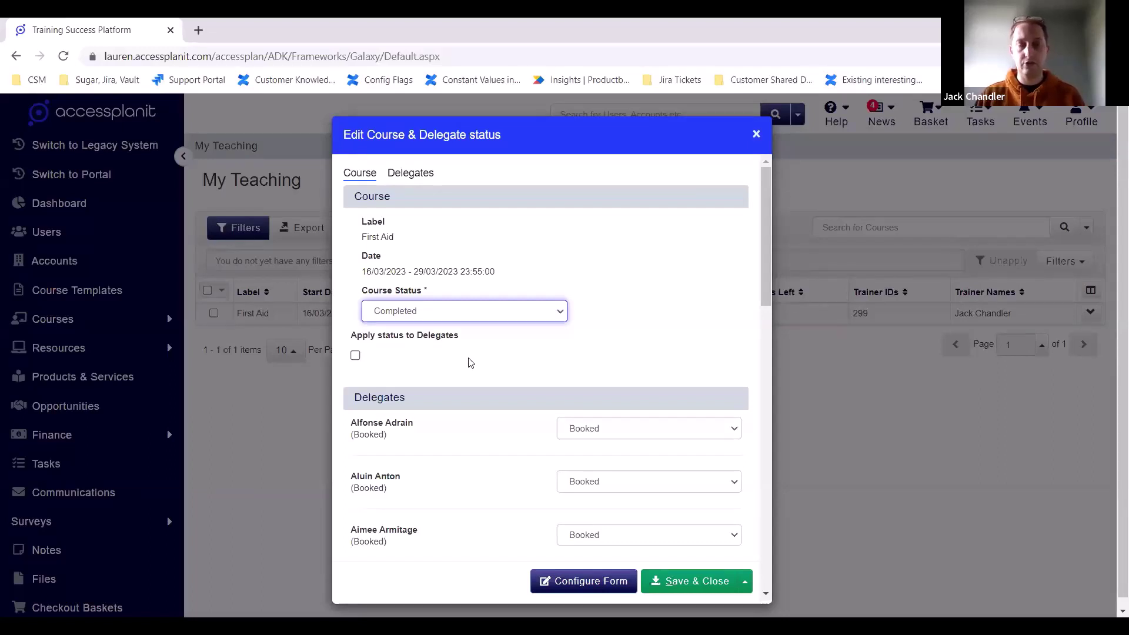
pyautogui.click(604, 439)
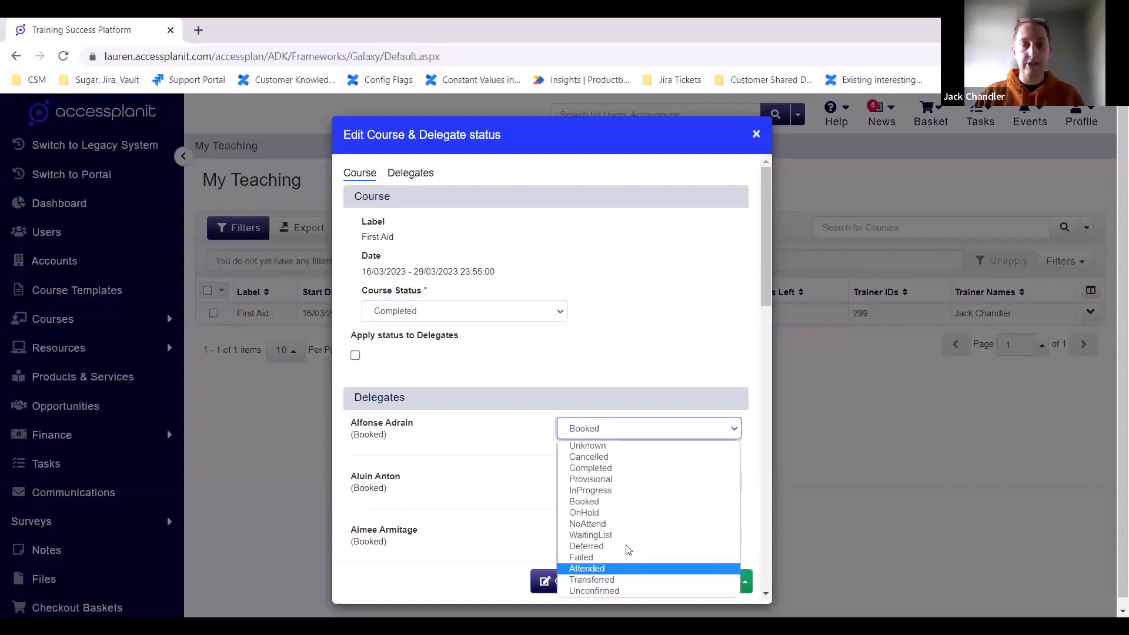
pyautogui.click(622, 372)
# Apply Completed to all delegates, mark the third delegate NoAttend, and save
pyautogui.click(355, 356)
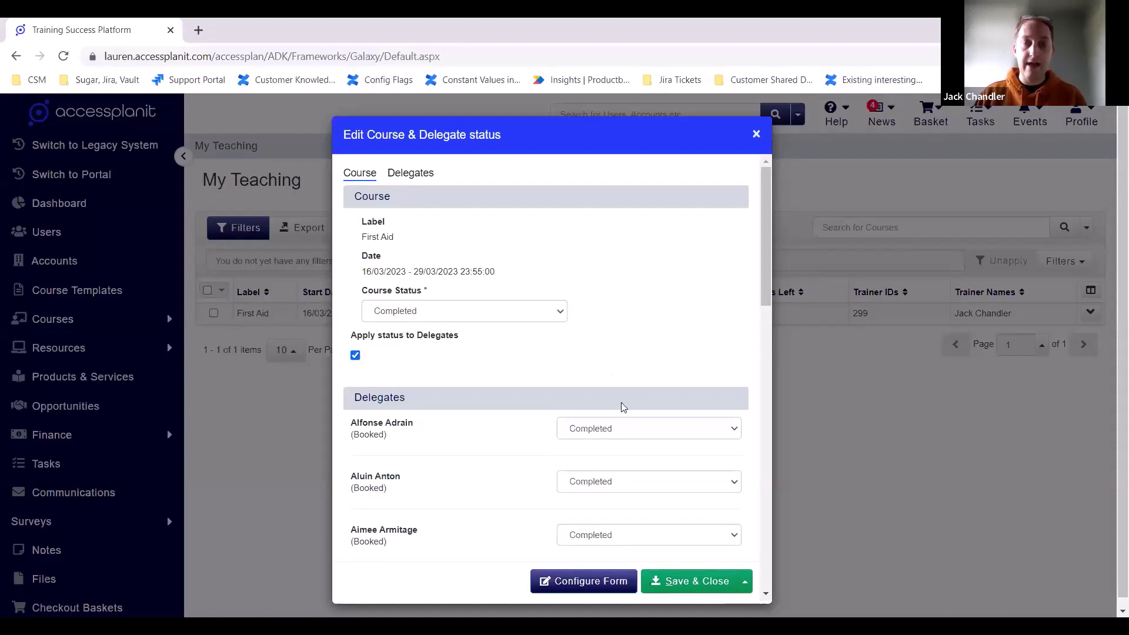
pyautogui.scroll(-3, 624, 478)
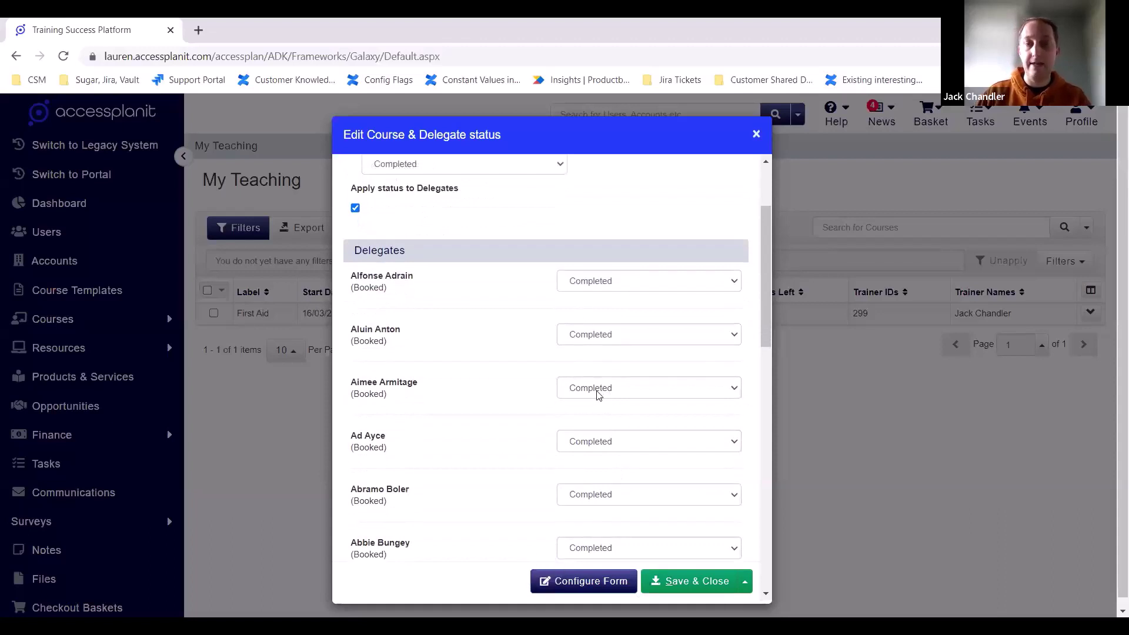
pyautogui.click(597, 394)
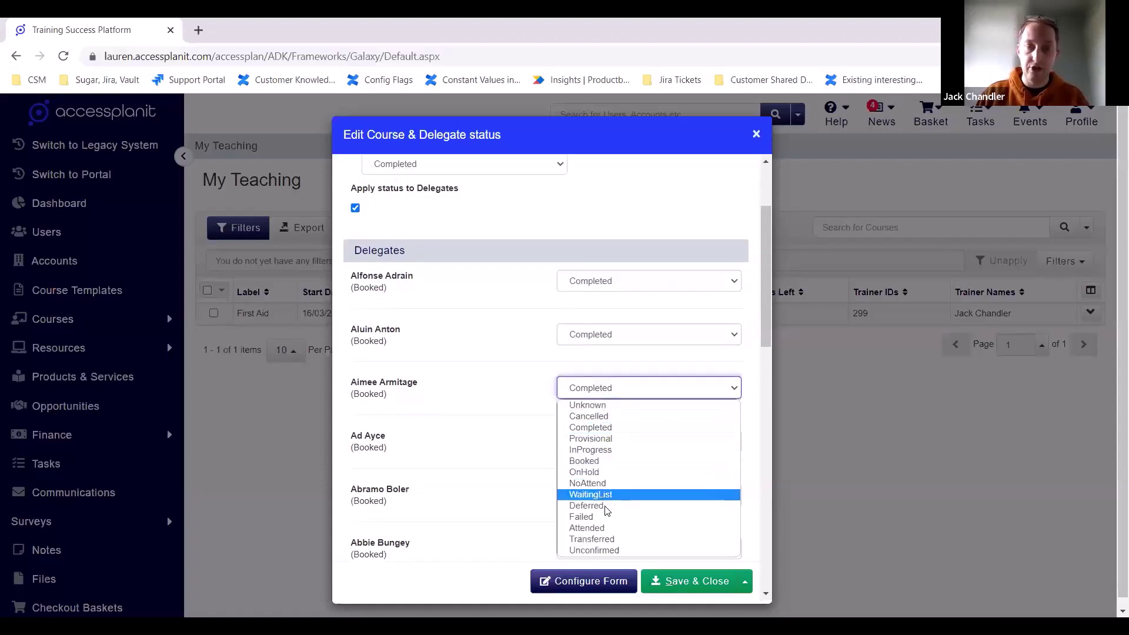
pyautogui.click(592, 487)
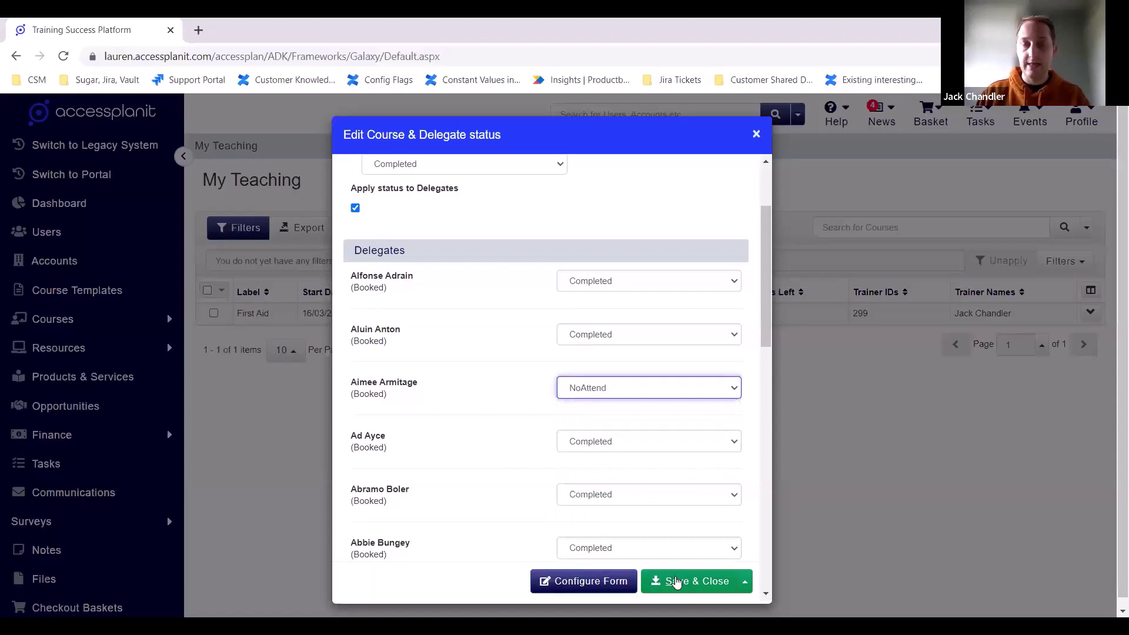
pyautogui.click(677, 583)
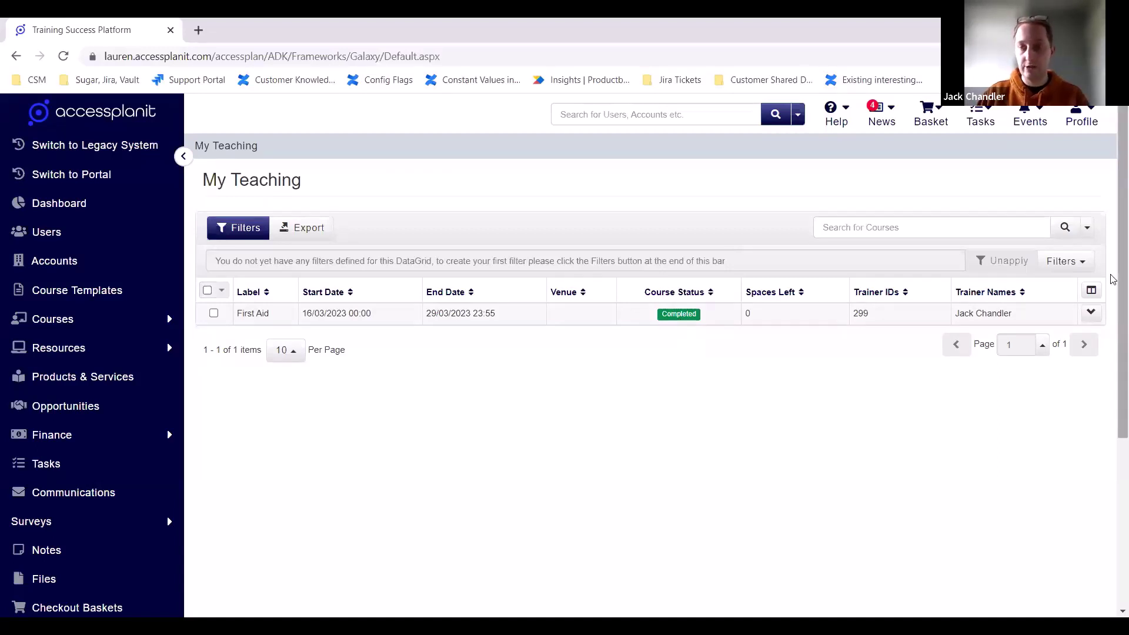
pyautogui.click(1092, 315)
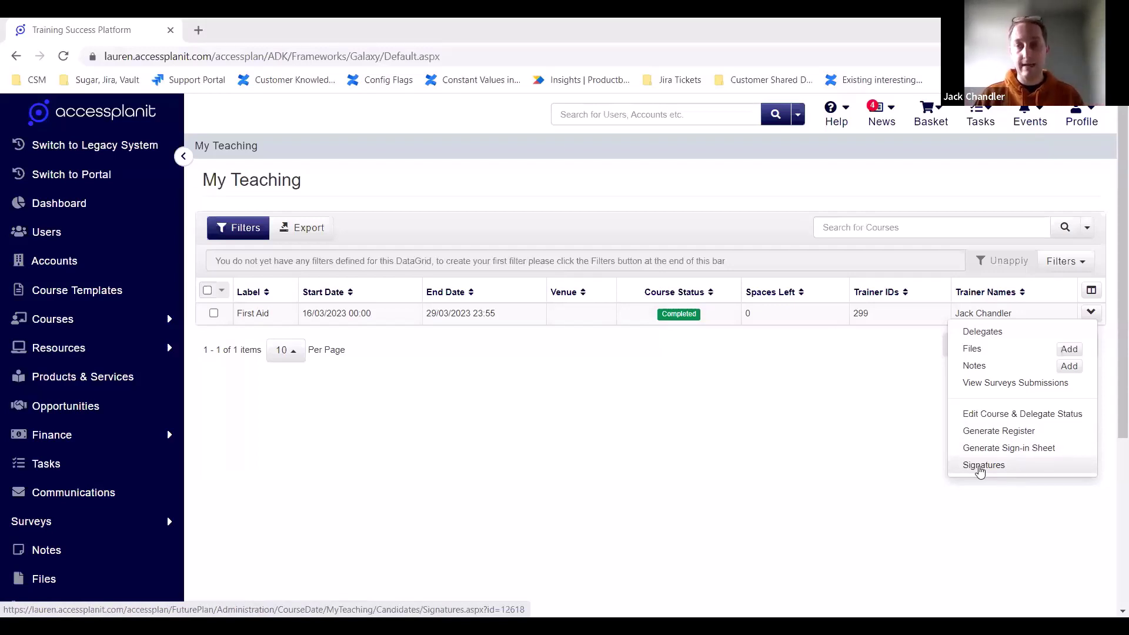
# Open First Aid's Delegate Signatures, preview the first delegate's signature pad, then go back
pyautogui.click(991, 467)
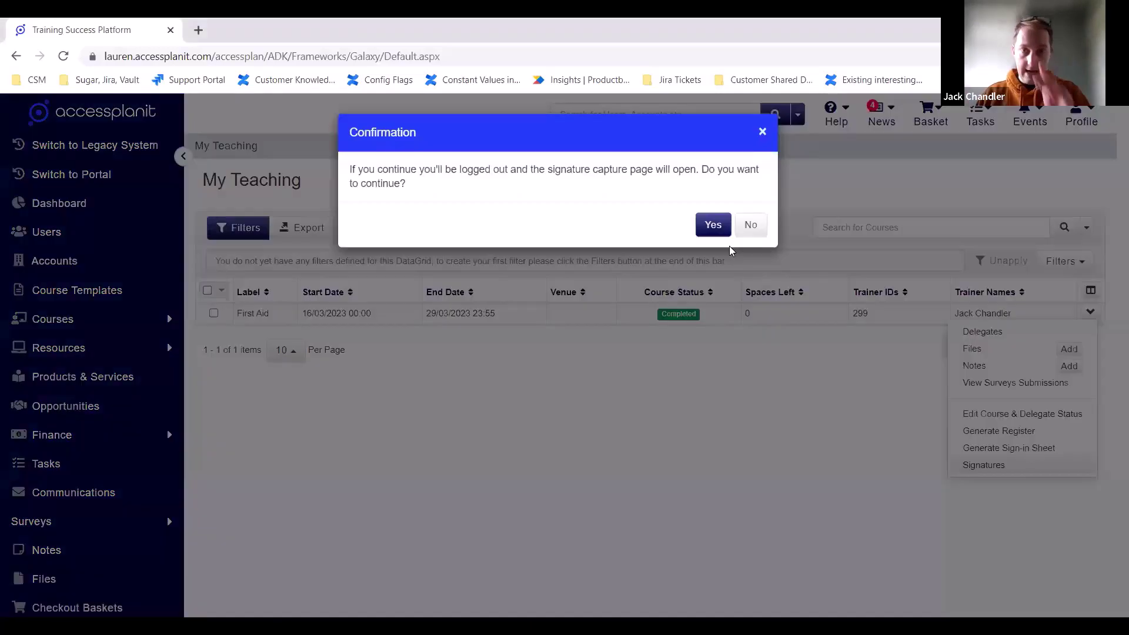
pyautogui.click(713, 216)
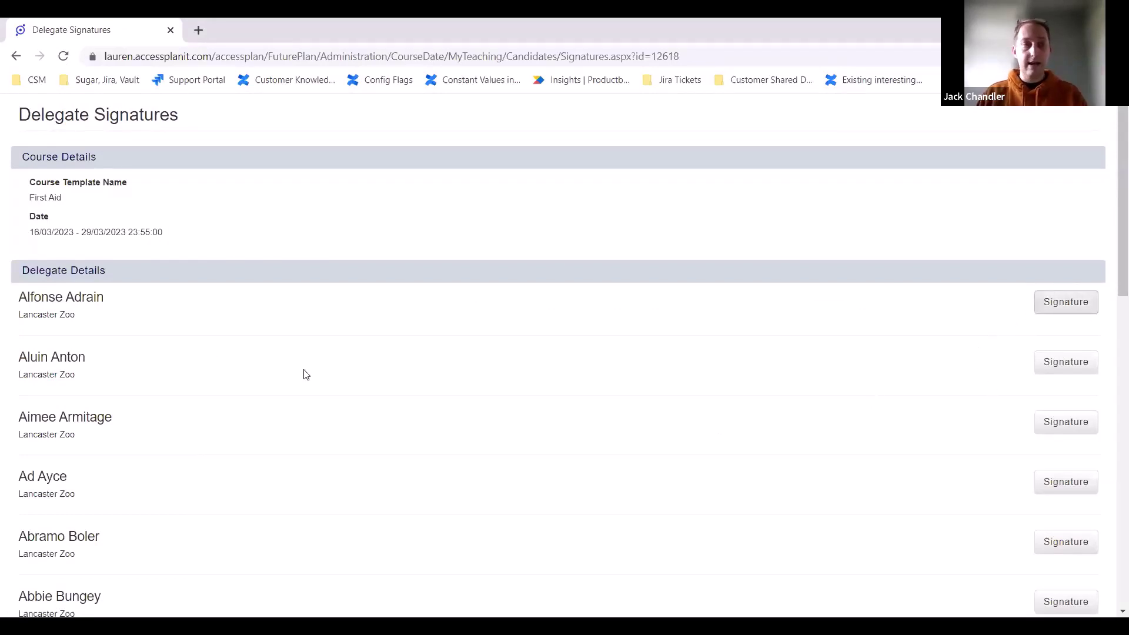
pyautogui.click(1062, 302)
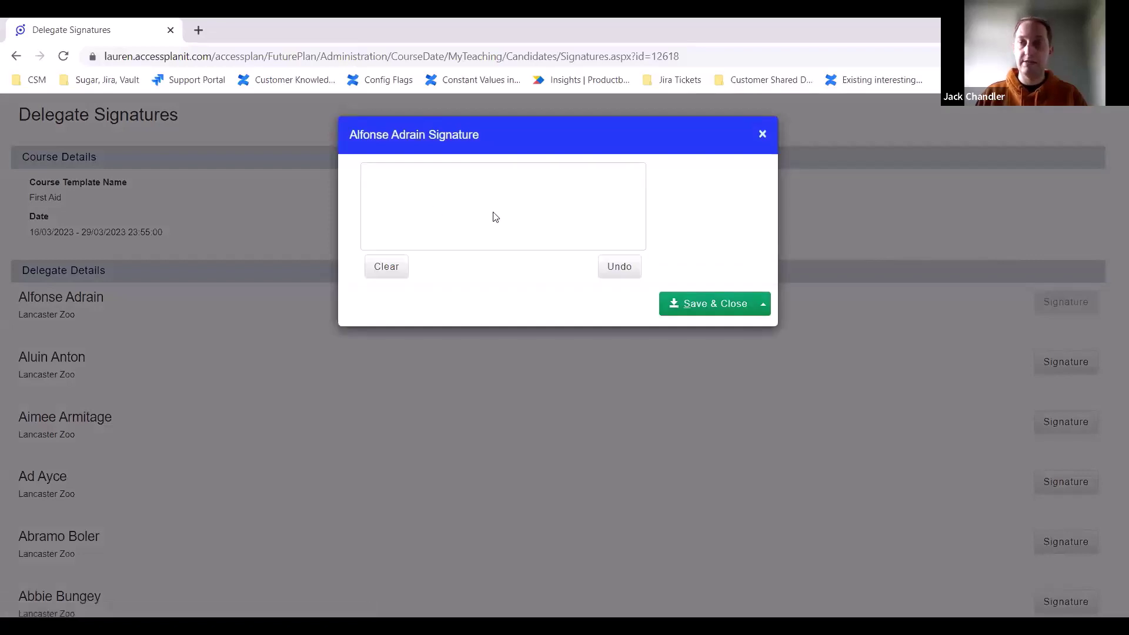
pyautogui.click(763, 133)
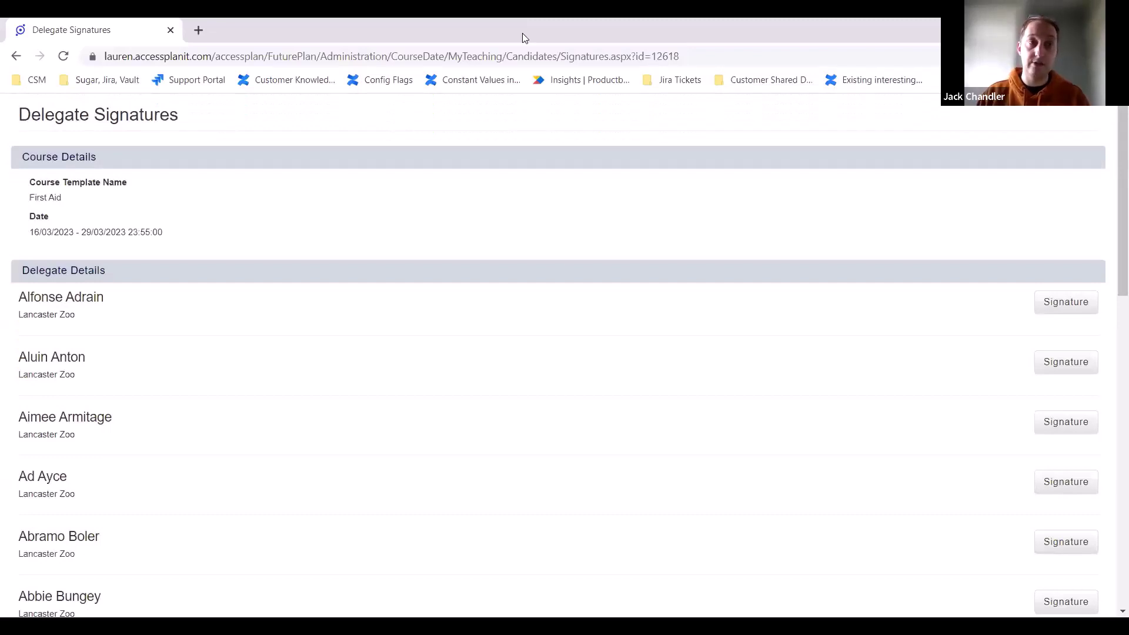
pyautogui.click(15, 55)
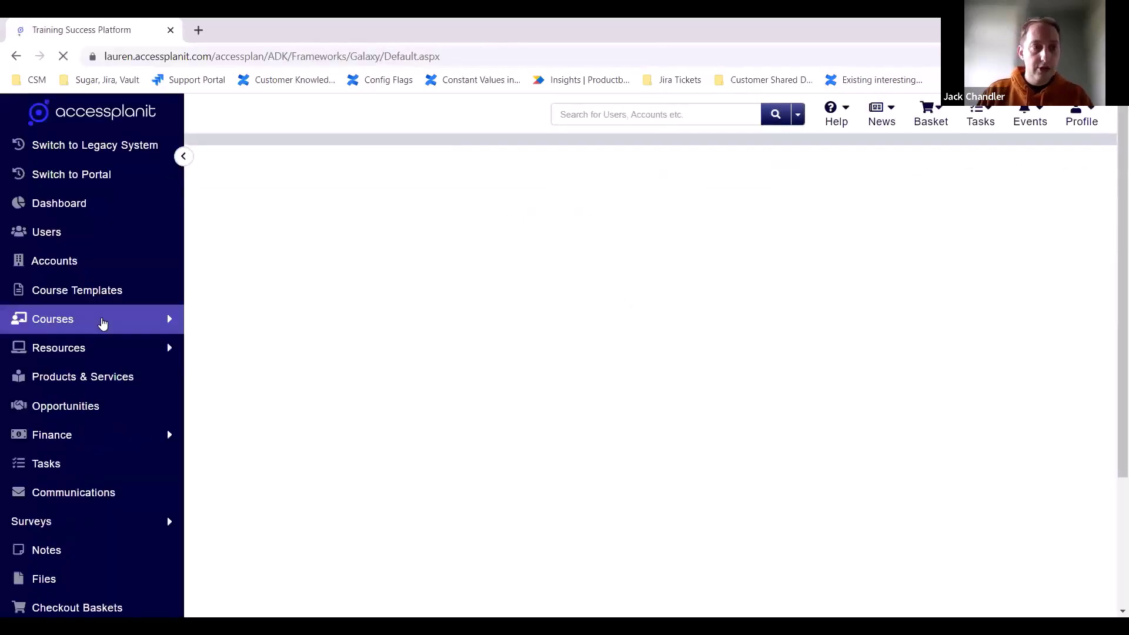
# Open the in-house trainer resource's details for editing via Resources > Manage
pyautogui.click(99, 352)
pyautogui.click(87, 381)
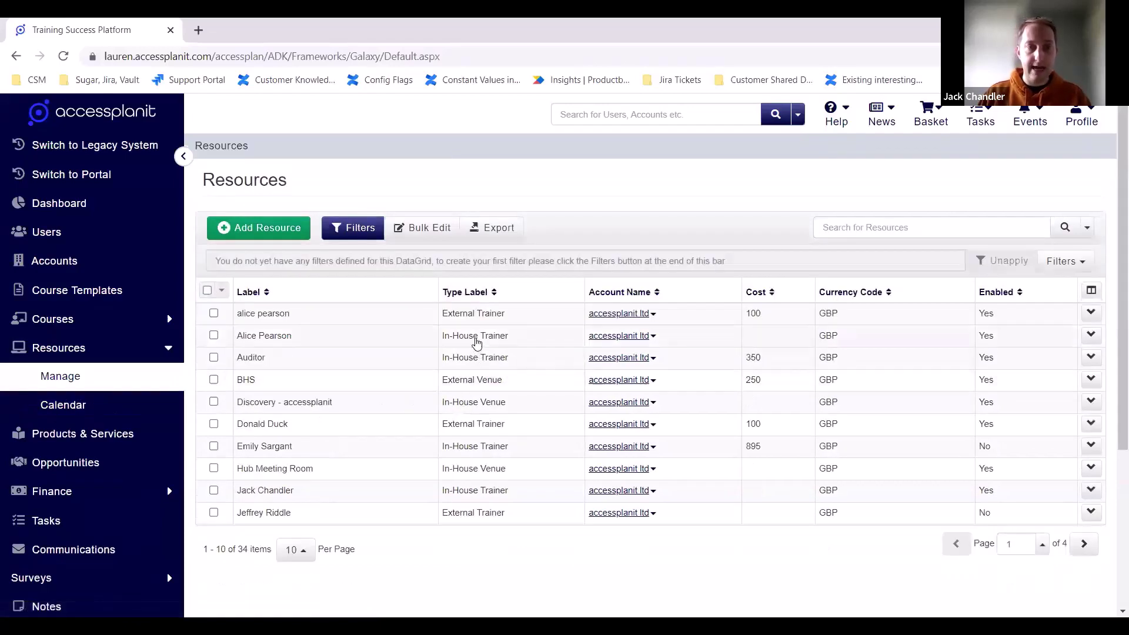
pyautogui.click(476, 342)
pyautogui.click(498, 355)
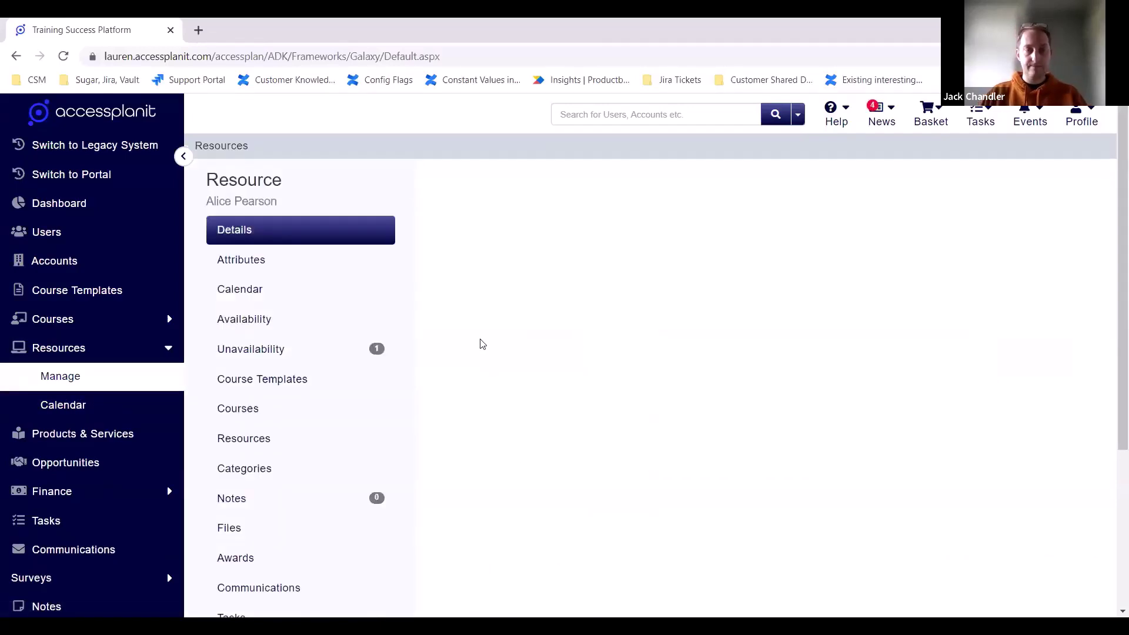
pyautogui.scroll(-1, 388, 405)
pyautogui.scroll(-5, 390, 410)
pyautogui.scroll(6, 668, 419)
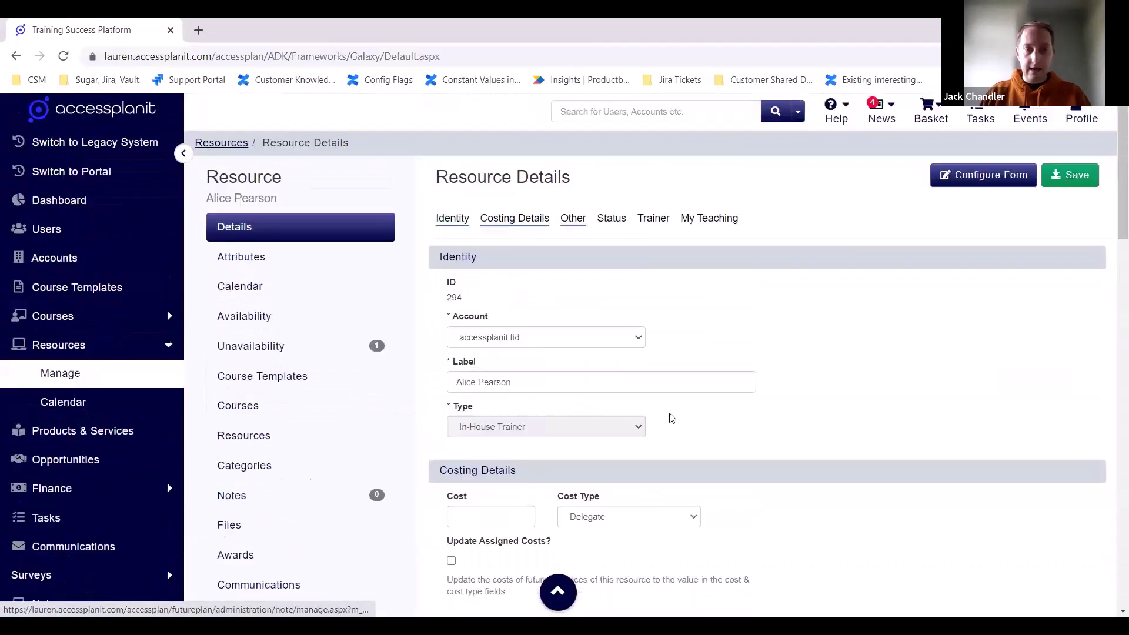
pyautogui.scroll(-20, 828, 355)
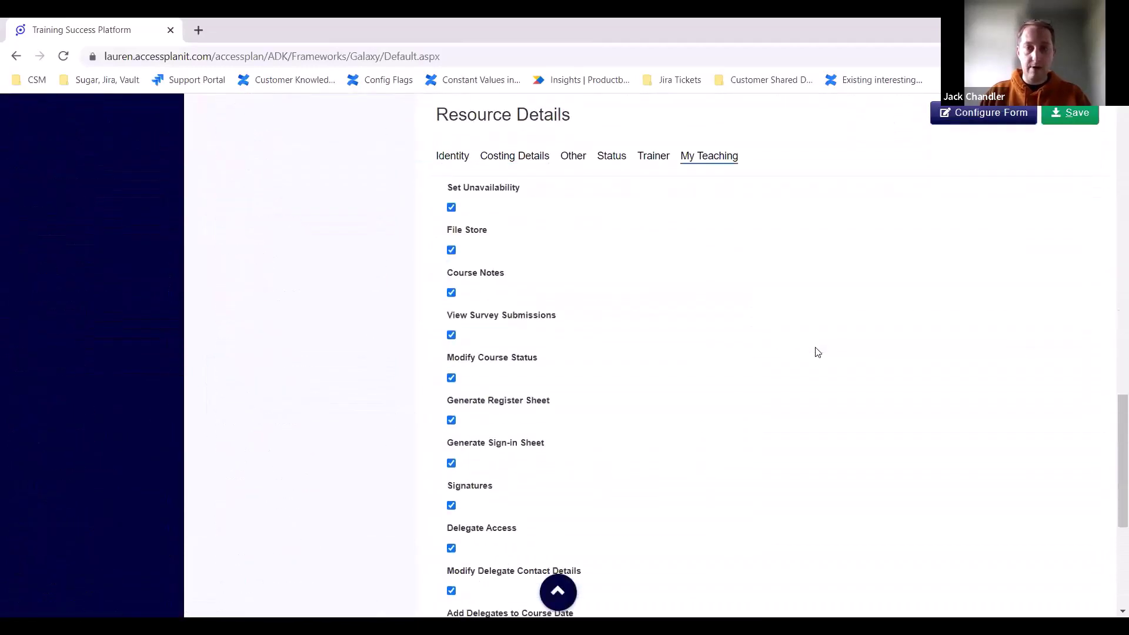
pyautogui.scroll(5, 570, 379)
pyautogui.scroll(2, 570, 378)
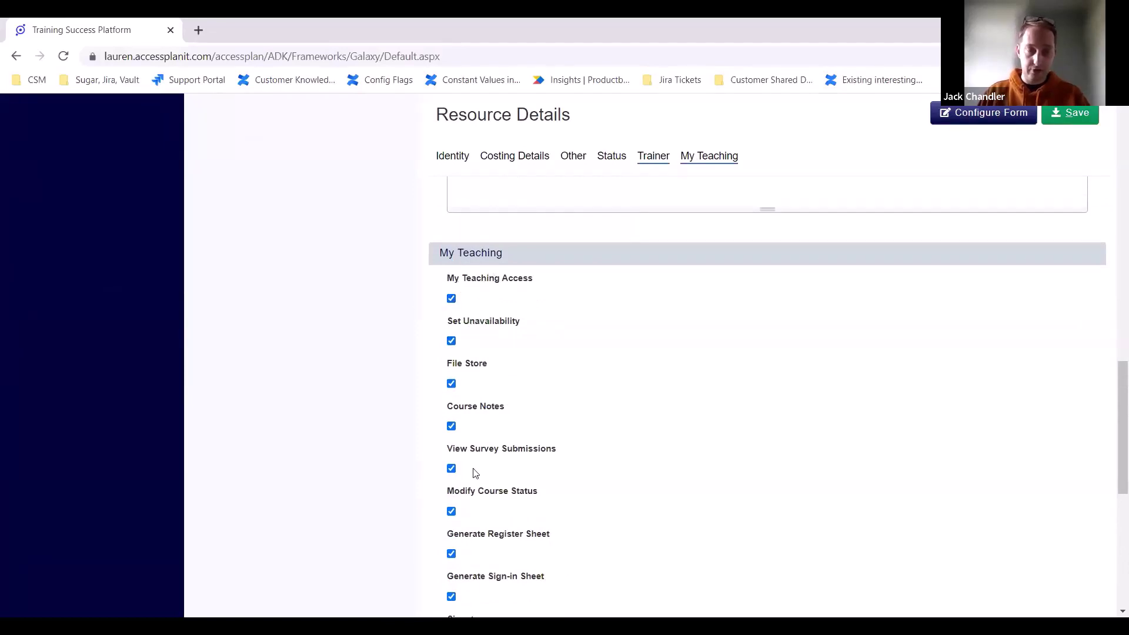
pyautogui.scroll(-1, 493, 528)
pyautogui.scroll(-2, 493, 511)
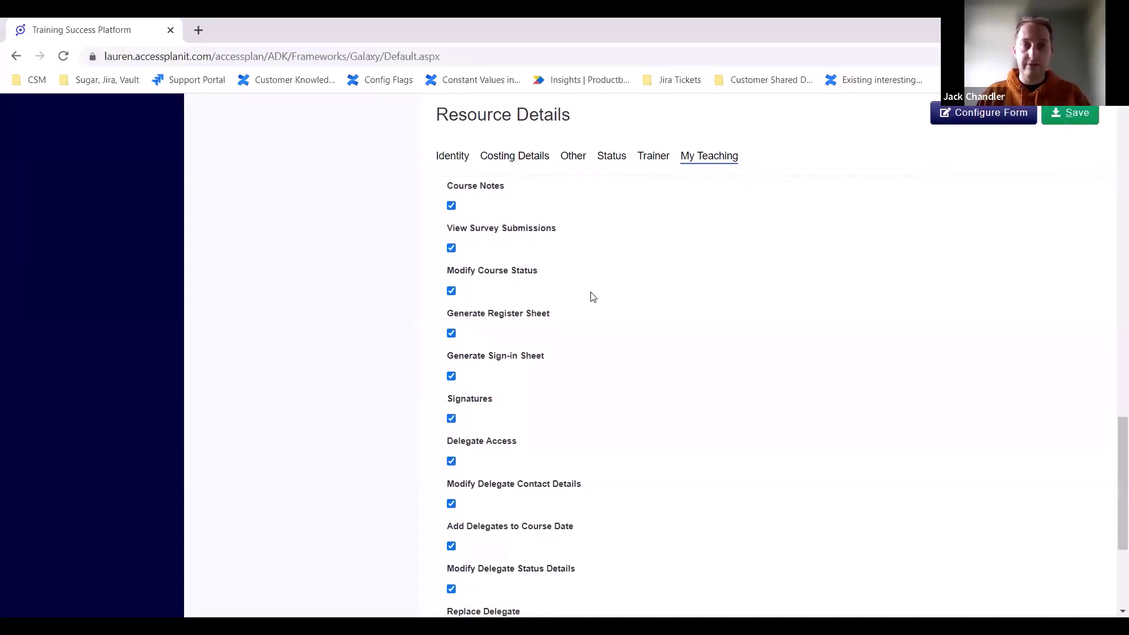
pyautogui.scroll(3, 593, 297)
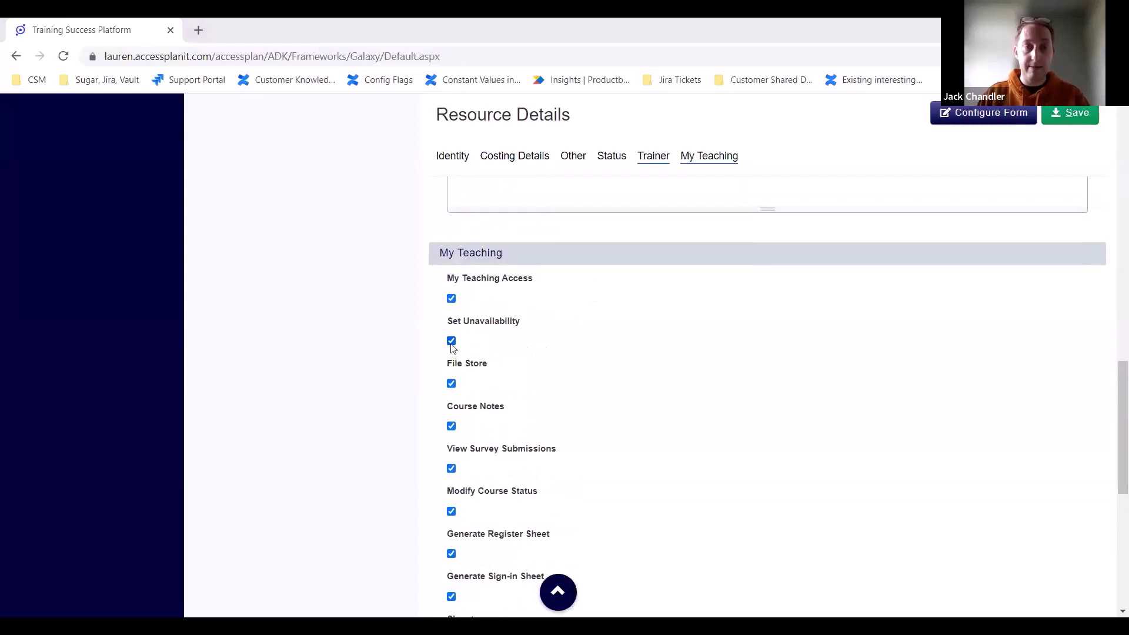
pyautogui.scroll(-1, 492, 400)
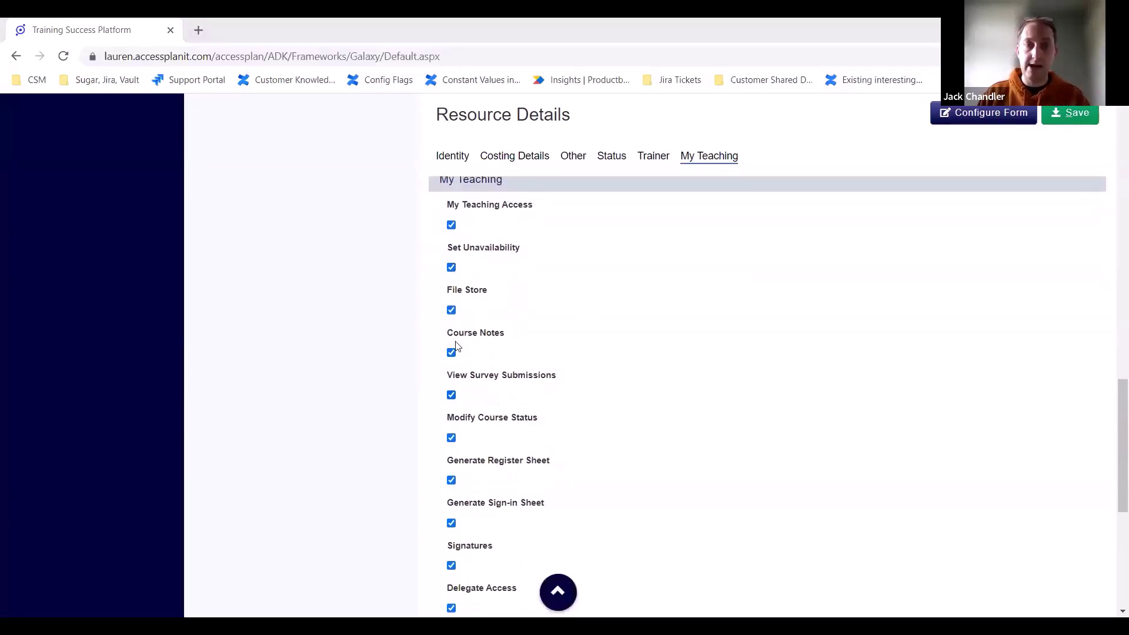
pyautogui.scroll(-1, 477, 333)
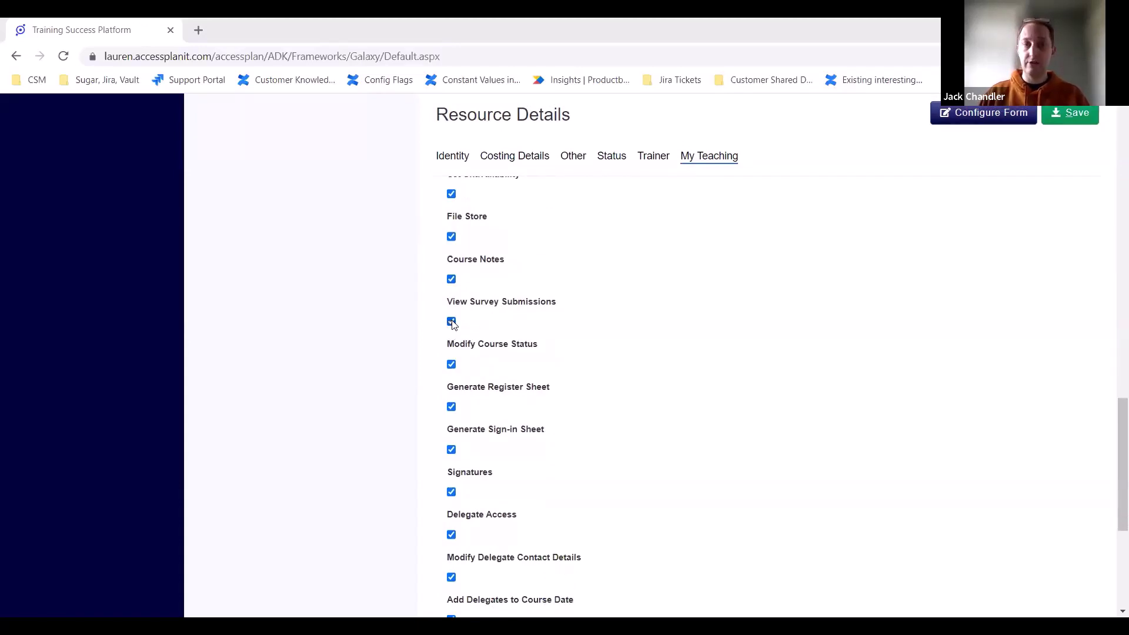
# Untick View Survey Submissions, Delete Notes and Edit Notes in the My Teaching permissions
pyautogui.click(452, 323)
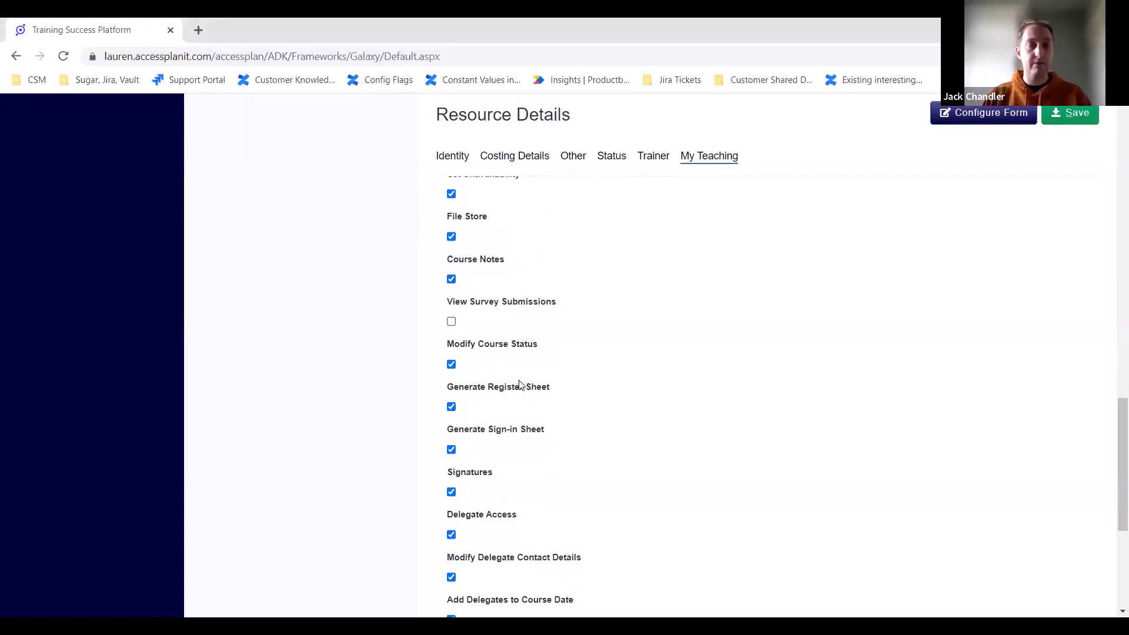
pyautogui.scroll(-2, 532, 386)
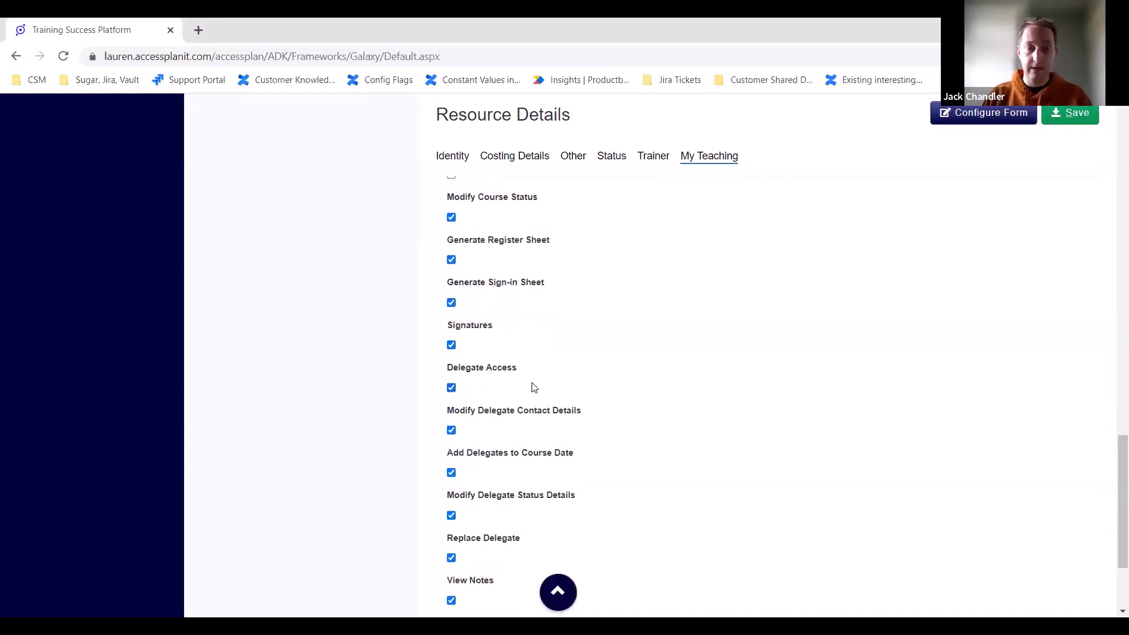
pyautogui.scroll(-1, 563, 416)
pyautogui.scroll(-1, 562, 416)
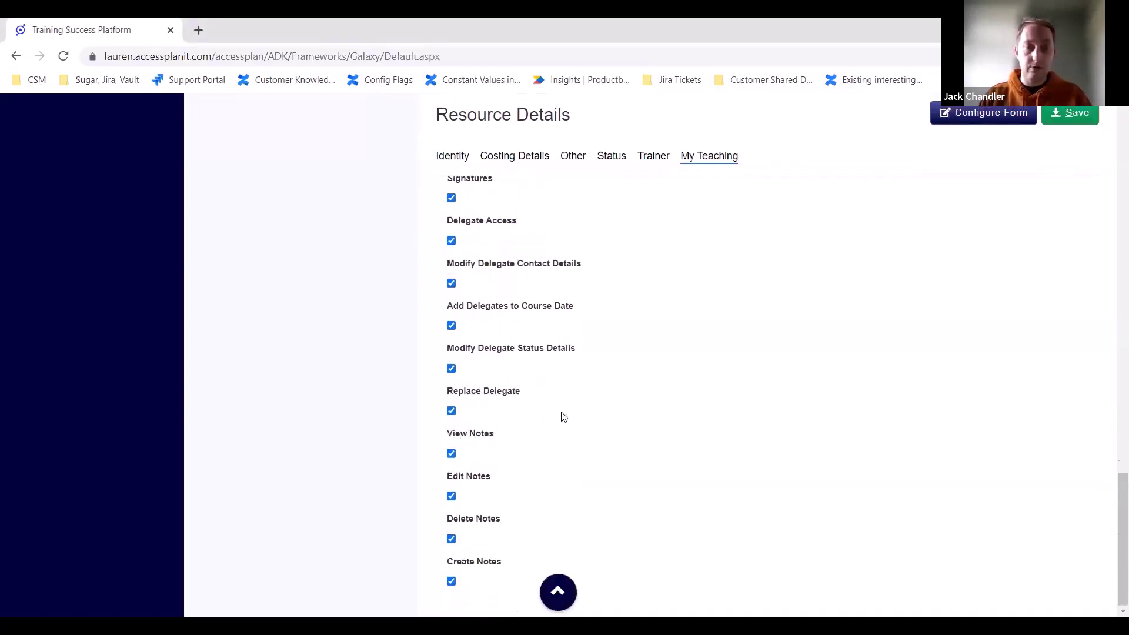
pyautogui.click(451, 539)
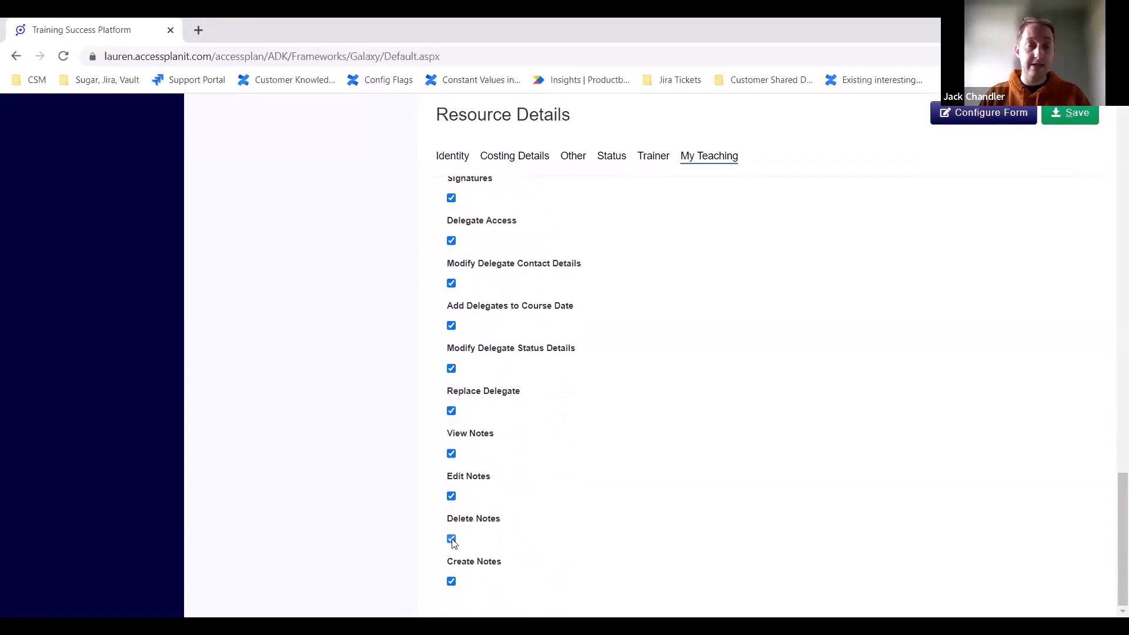
pyautogui.click(451, 497)
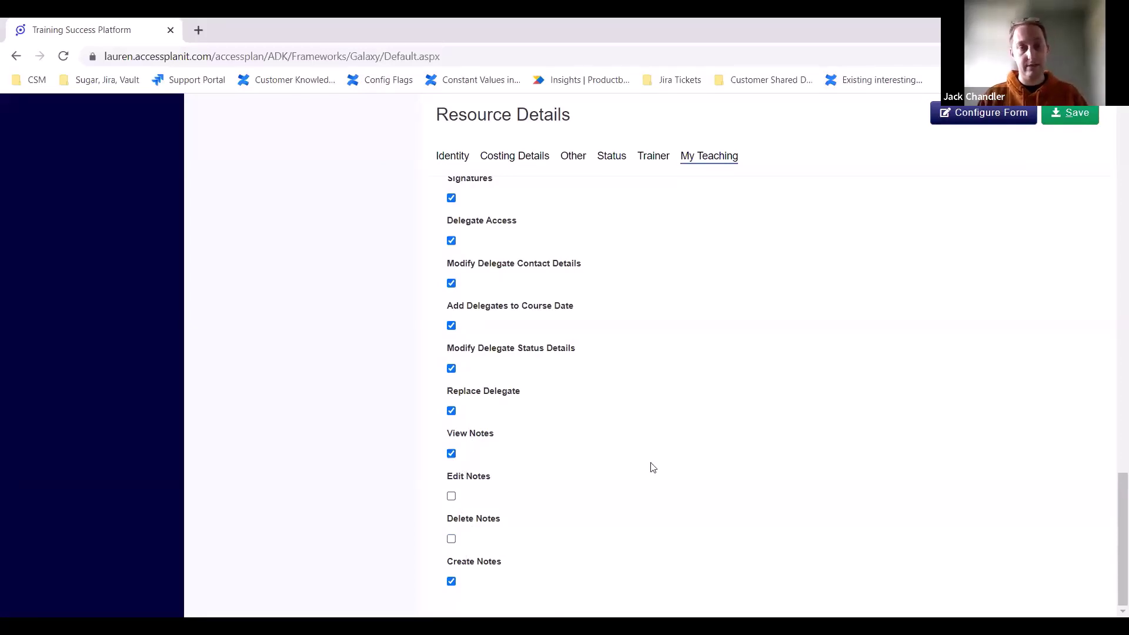
pyautogui.scroll(15, 659, 465)
pyautogui.scroll(5, 881, 246)
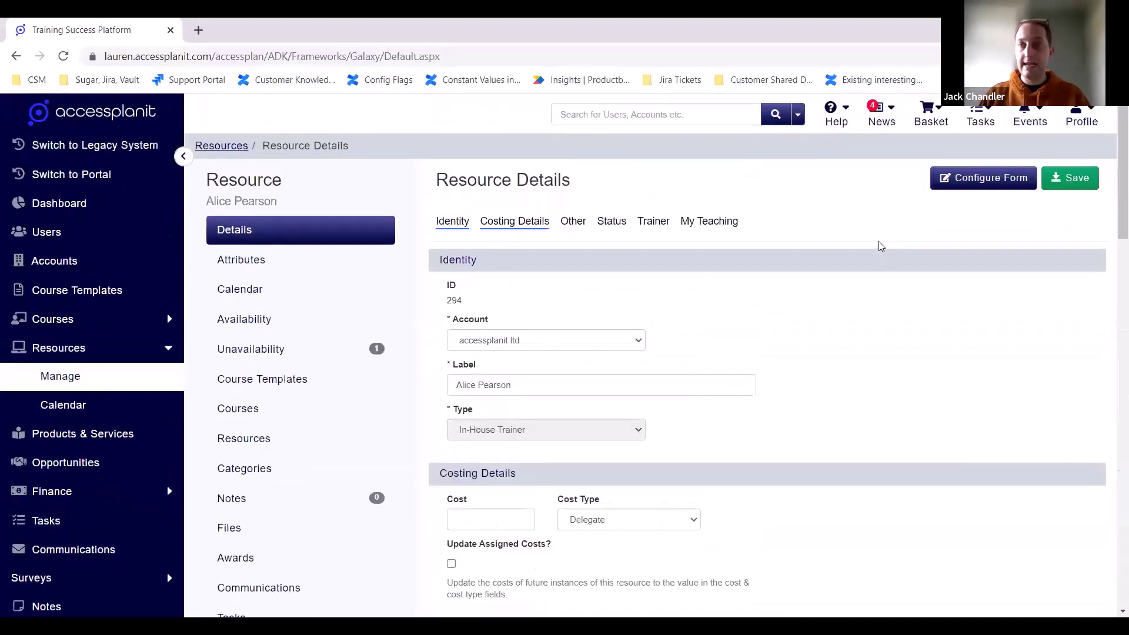
# Save the trainer's permissions with Alt+S, confirm, and switch to the Questions? slide
pyautogui.hotkey('alt', 's')
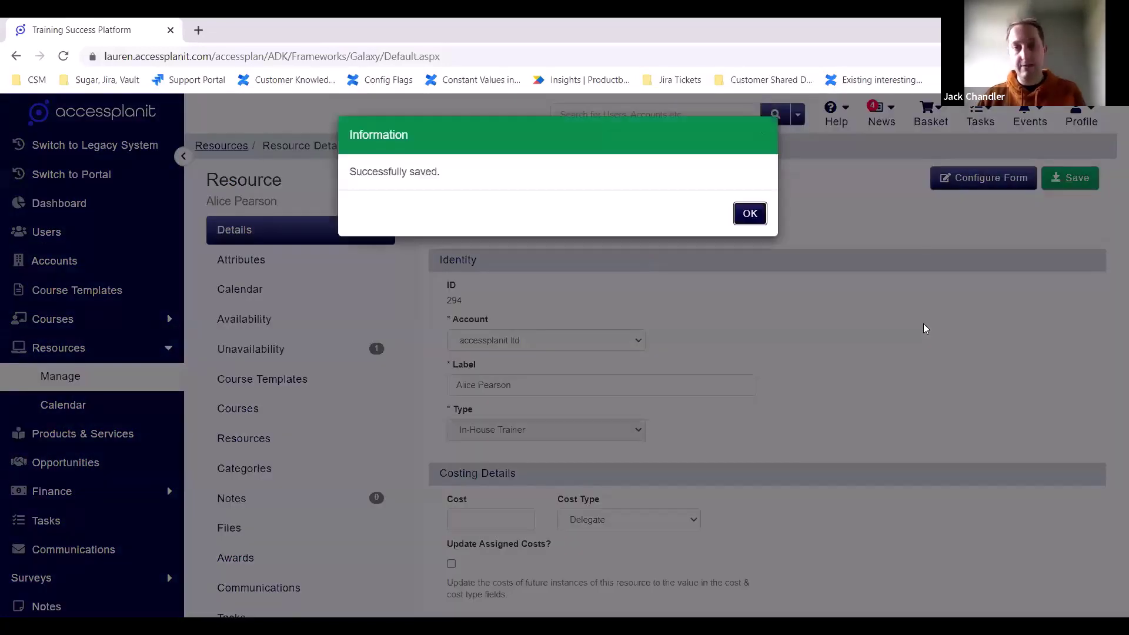
pyautogui.click(745, 213)
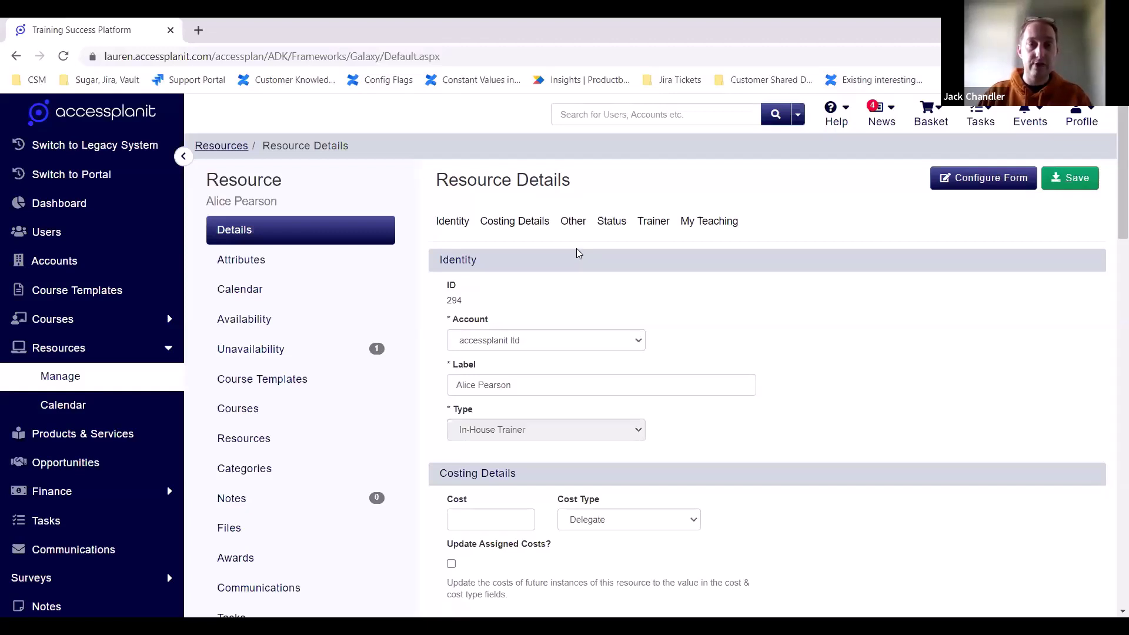
pyautogui.hotkey('alt', 'Tab')
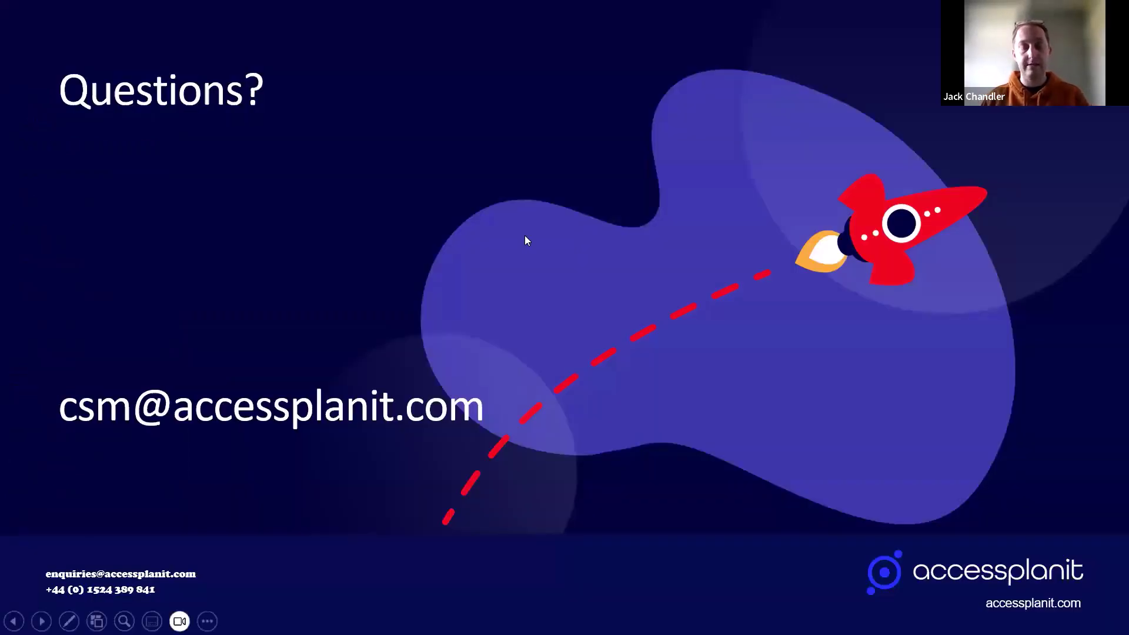